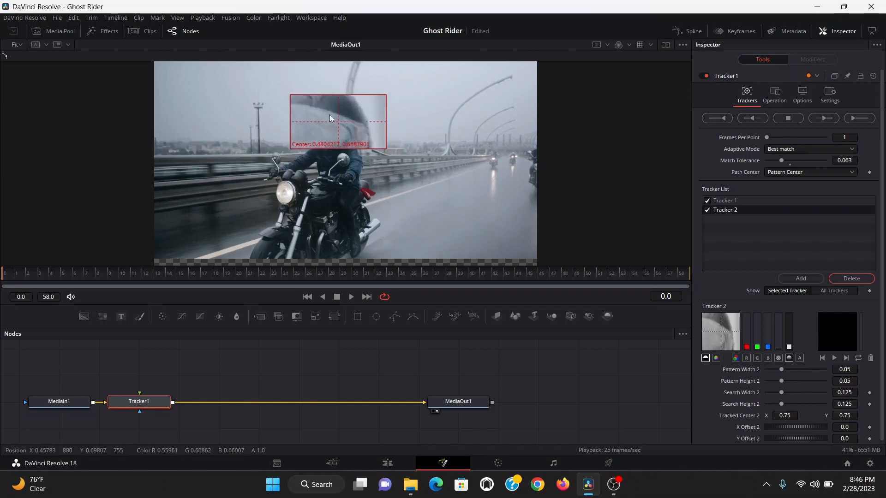
# - Track both trackers forward from the current frame
pyautogui.click(824, 119)
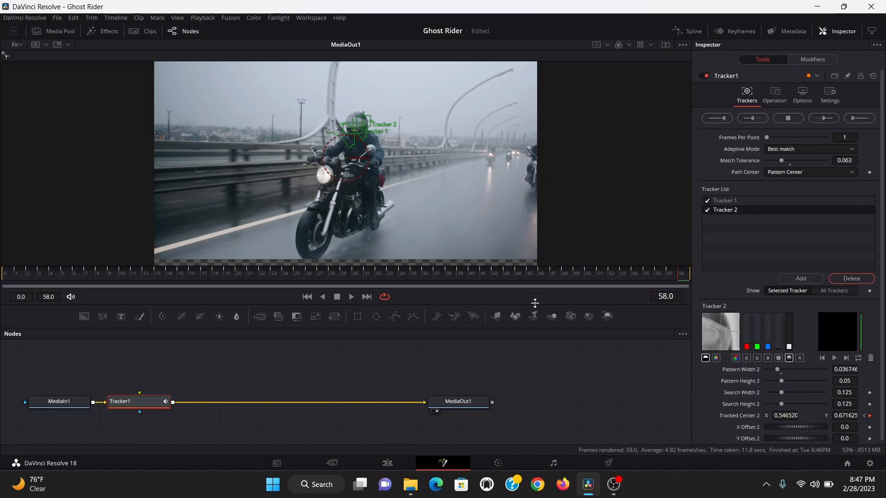
# - Set the tracker's operation to Match Move with the merge mode BG only
pyautogui.click(774, 95)
pyautogui.click(771, 115)
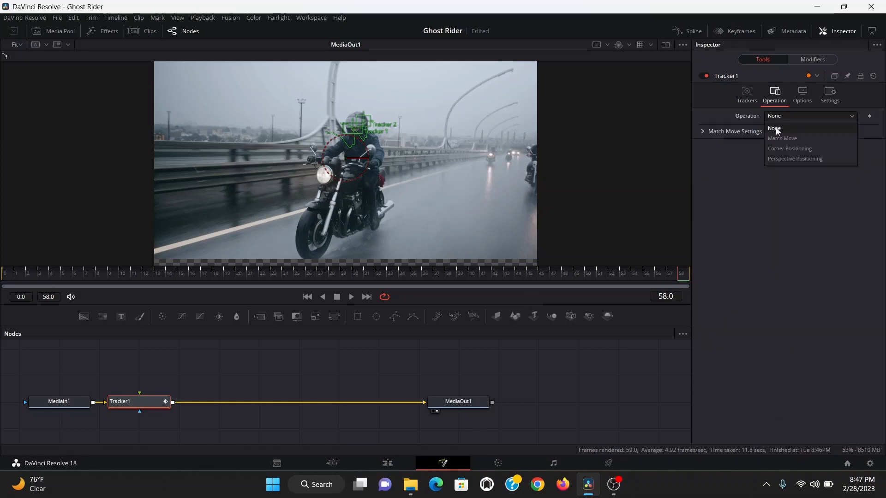
pyautogui.click(778, 138)
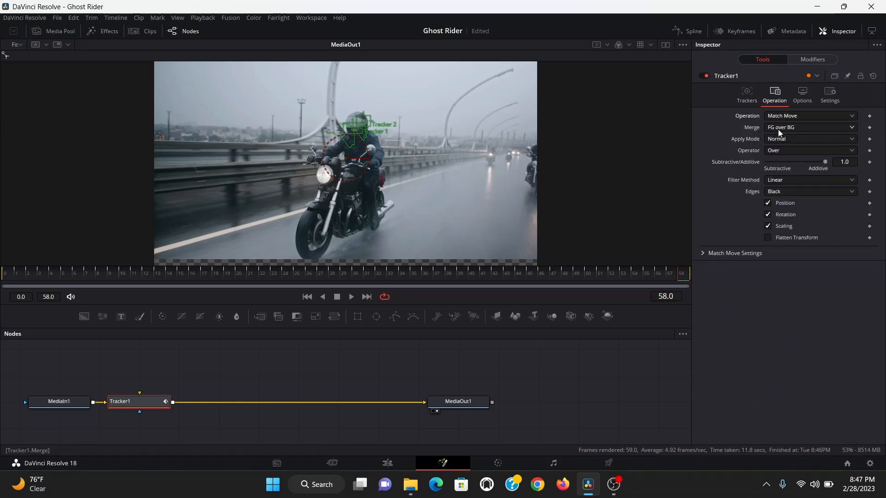
pyautogui.click(777, 128)
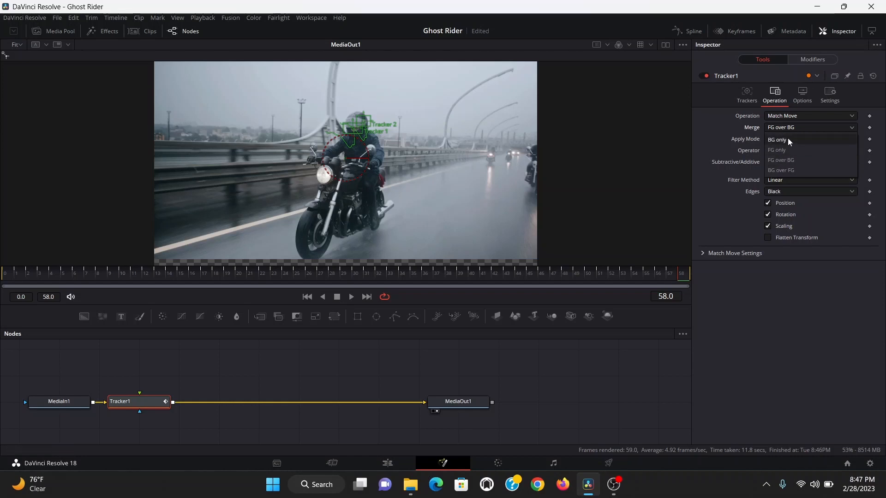
pyautogui.click(777, 140)
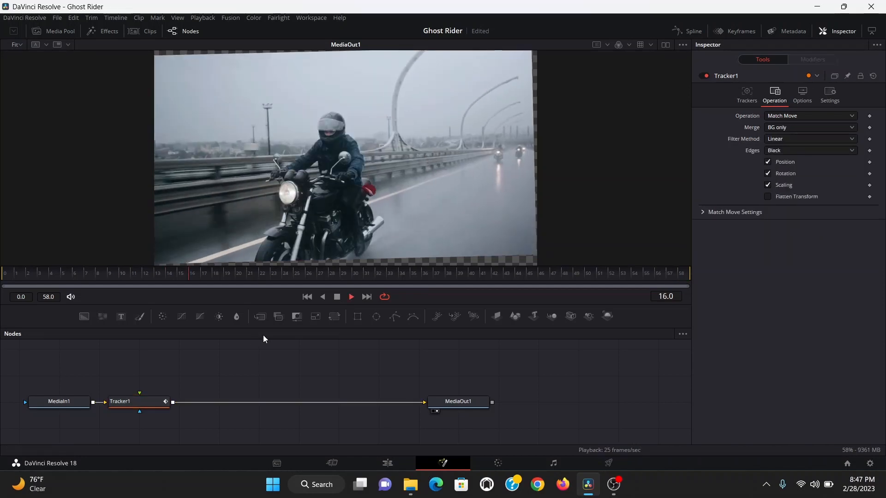
# - Duplicate the Tracker1 node, place the copy further downstream and connect Tracker1's output into it
pyautogui.click(153, 406)
pyautogui.hotkey('ctrl', 'c')
pyautogui.hotkey('ctrl', 'v')
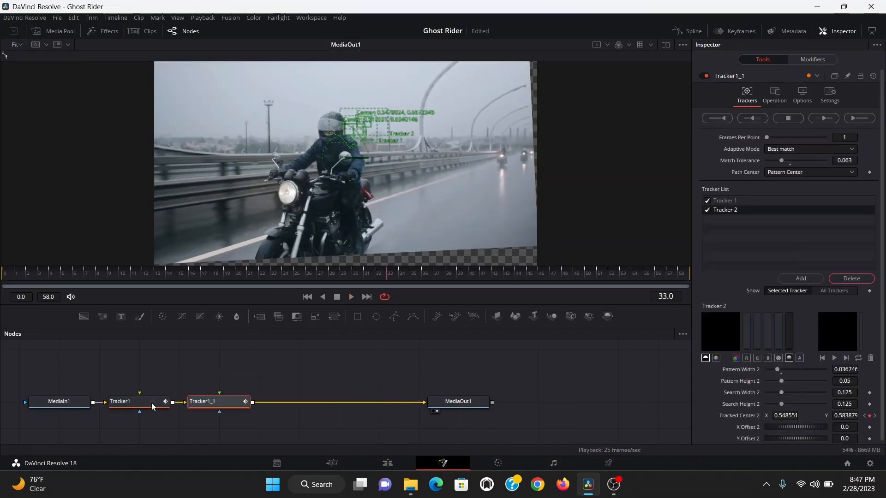
pyautogui.moveTo(219, 401); pyautogui.dragTo(298, 402)
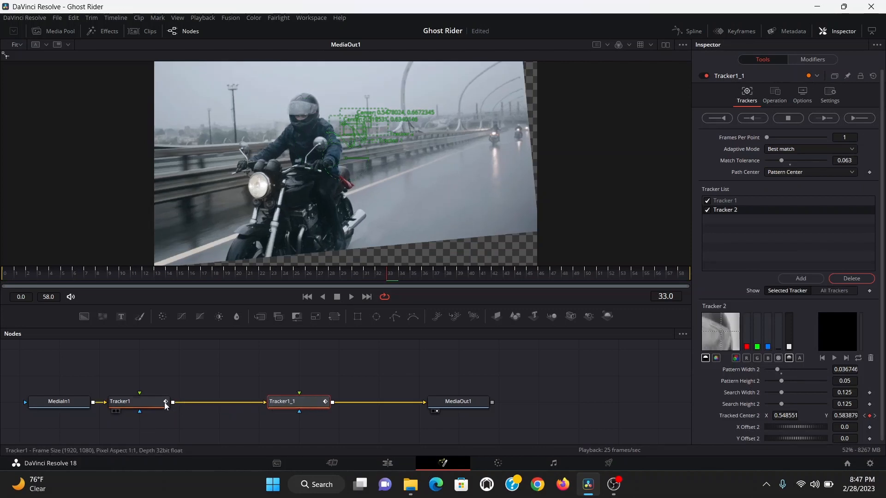
pyautogui.moveTo(172, 402); pyautogui.dragTo(302, 401)
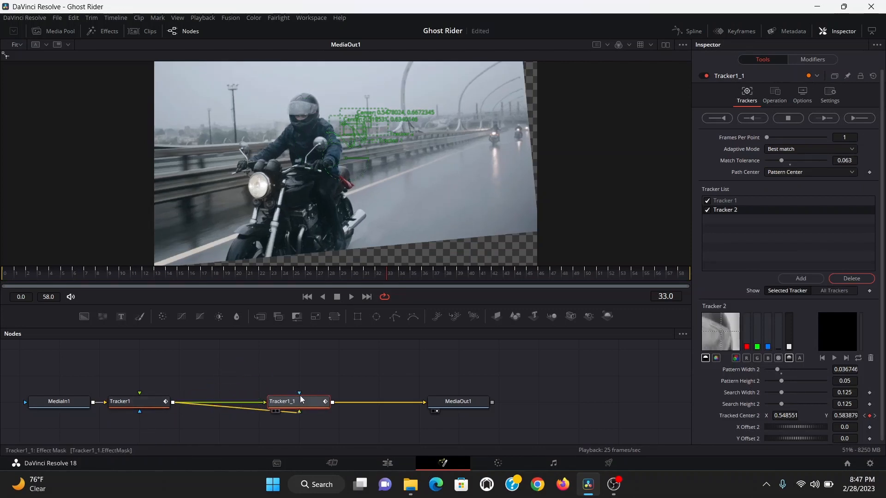
# - Set the copied tracker's merge mode to FG over BG and play back the result
pyautogui.click(775, 96)
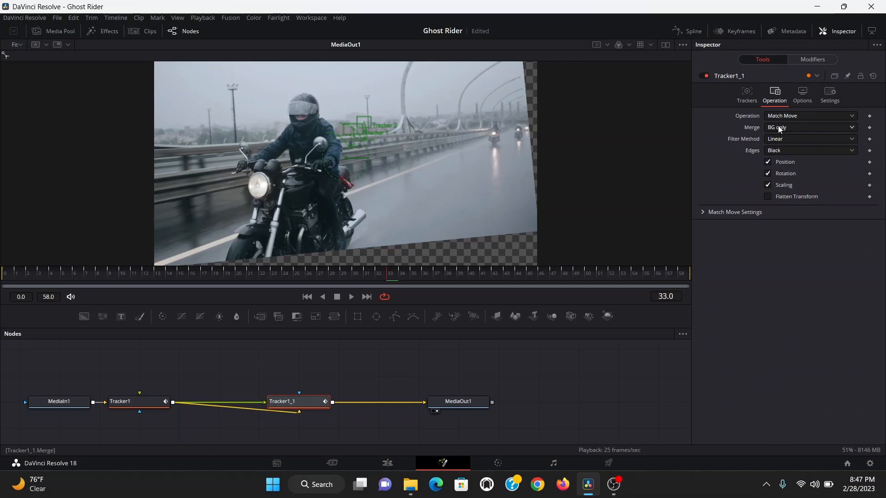
pyautogui.click(778, 127)
pyautogui.click(783, 161)
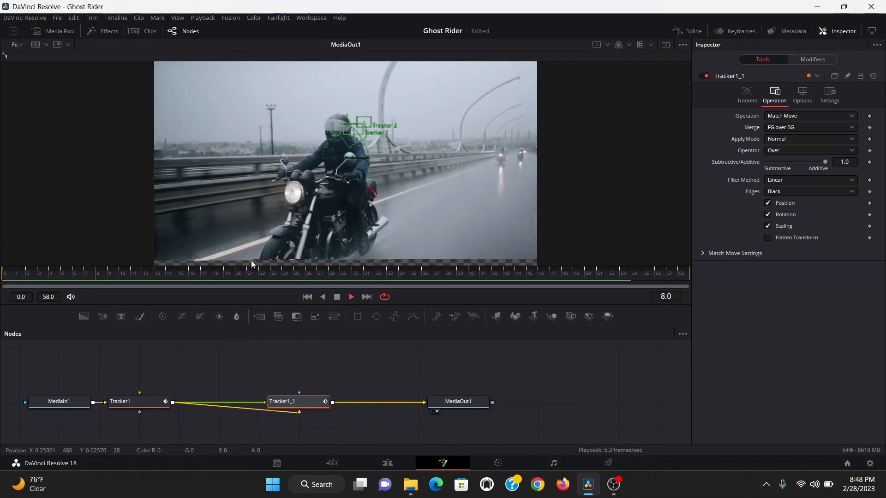
pyautogui.press('space')
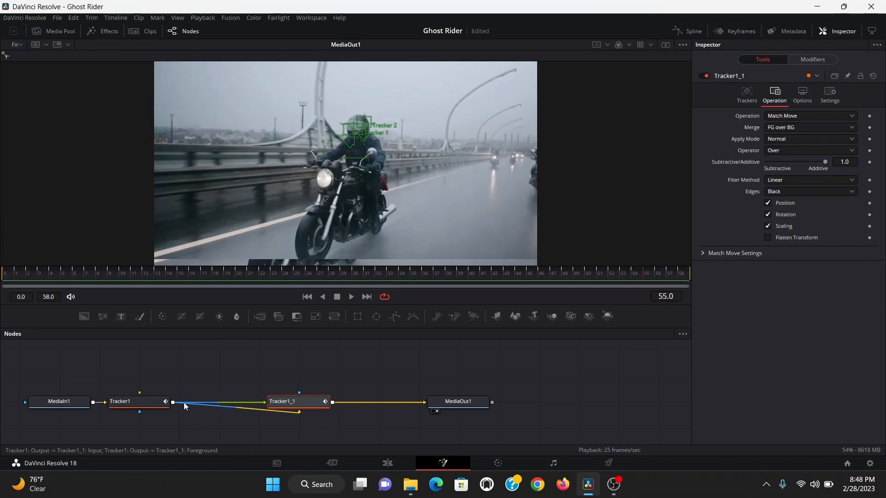
# - Insert a pipe router on the link into Tracker1_1 and shift the copied tracker node to the right
pyautogui.keyDown('alt'); pyautogui.click(183, 403); pyautogui.keyUp('alt')
pyautogui.moveTo(184, 402); pyautogui.dragTo(257, 403)
pyautogui.moveTo(363, 372); pyautogui.dragTo(232, 420)
pyautogui.moveTo(295, 402); pyautogui.dragTo(375, 402)
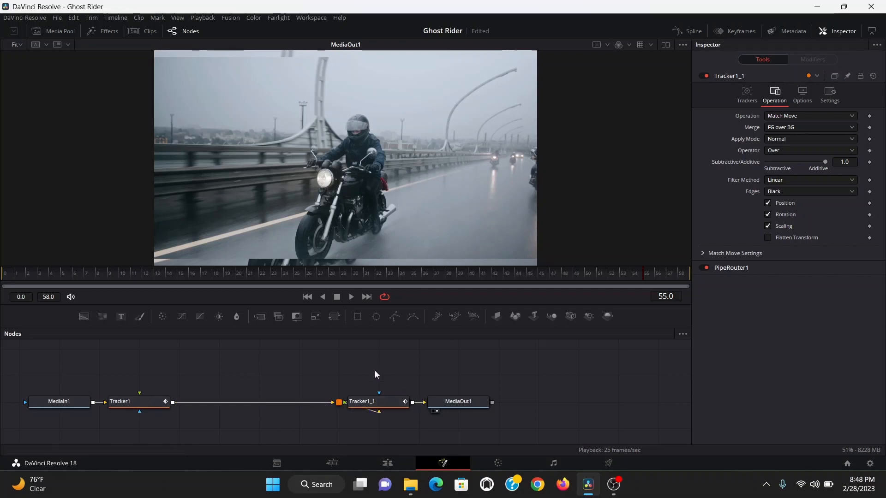
# - Add a Text node merged over Tracker1's output
pyautogui.moveTo(121, 317); pyautogui.dragTo(207, 351)
pyautogui.moveTo(229, 386); pyautogui.dragTo(174, 412)
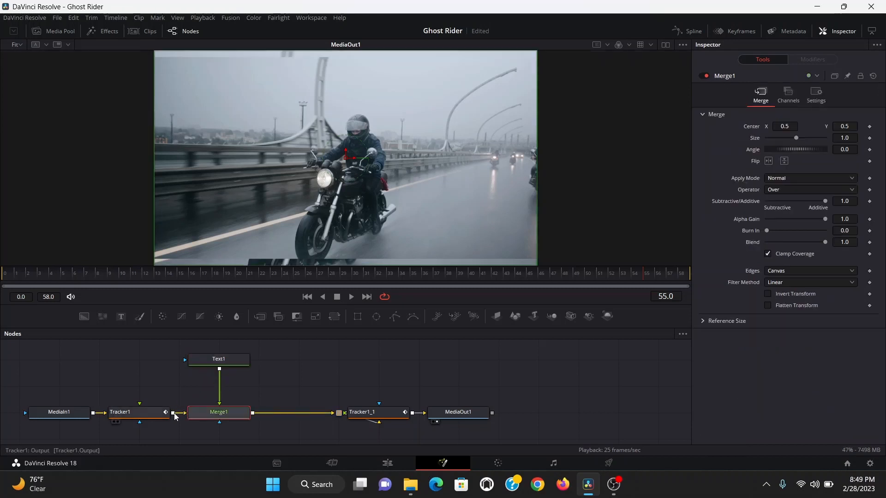
# - Enter the text Random in the Text node and preview the playback
pyautogui.click(225, 358)
pyautogui.click(740, 179)
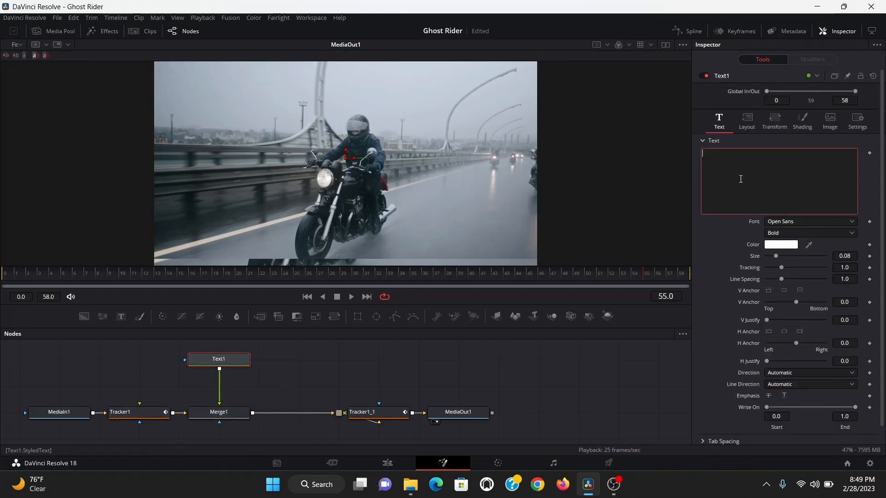
pyautogui.write('Random')
pyautogui.press('space')
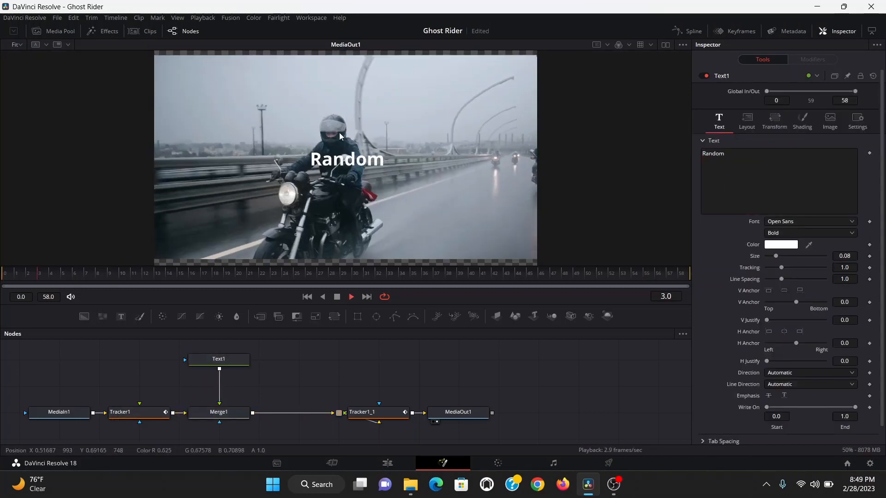
pyautogui.press('space')
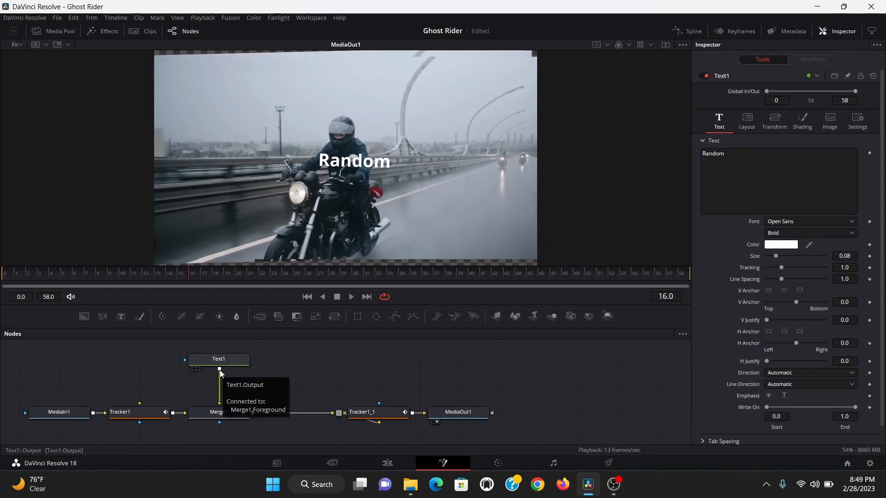
# - Connect the text into further merge nodes, then delete the Text node together with all its merges
pyautogui.moveTo(220, 371); pyautogui.dragTo(258, 413)
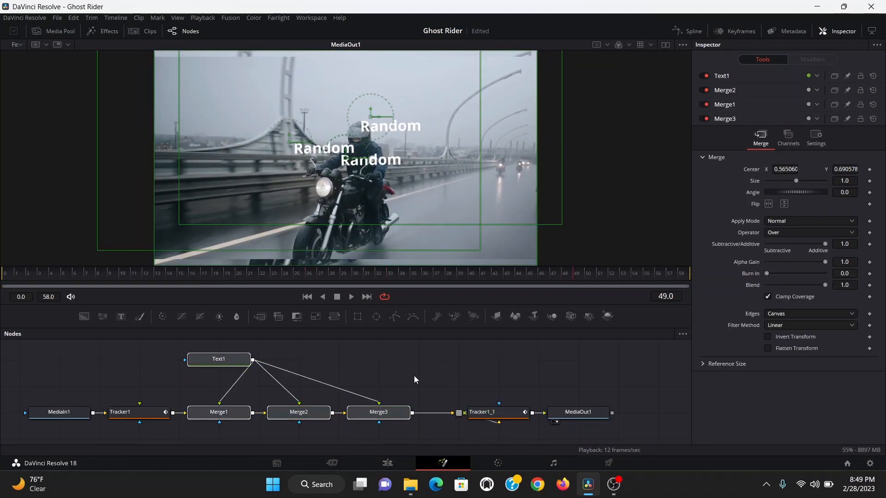
pyautogui.press('Delete')
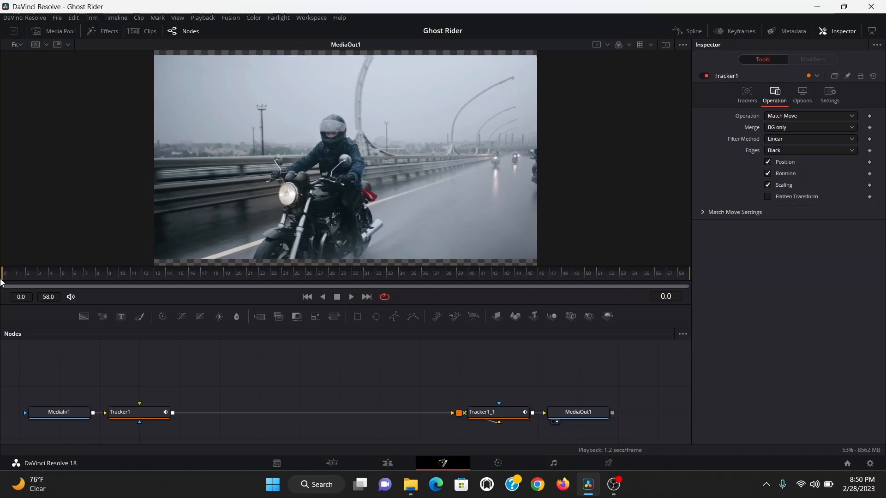
# - Move to frame 20, add a Background node and set its type to Gradient
pyautogui.moveTo(2, 280); pyautogui.dragTo(36, 286)
pyautogui.moveTo(231, 290); pyautogui.dragTo(235, 286)
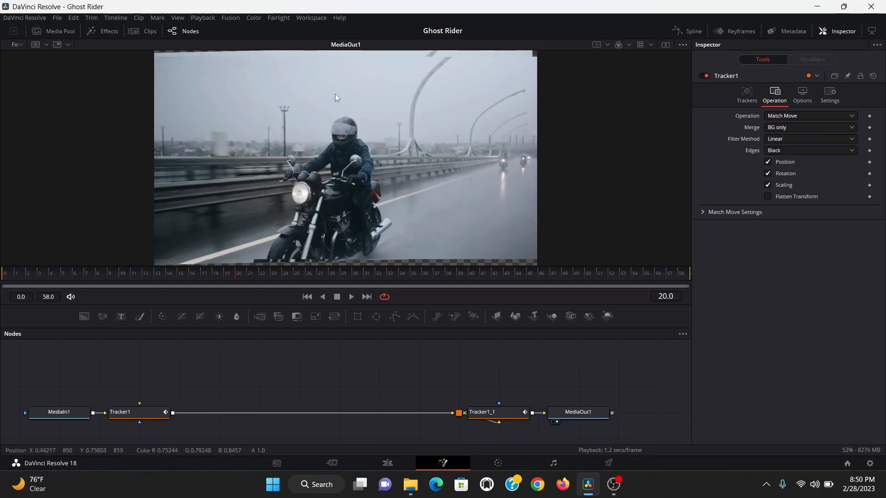
pyautogui.click(217, 359)
pyautogui.moveTo(83, 316); pyautogui.dragTo(214, 386)
pyautogui.click(810, 142)
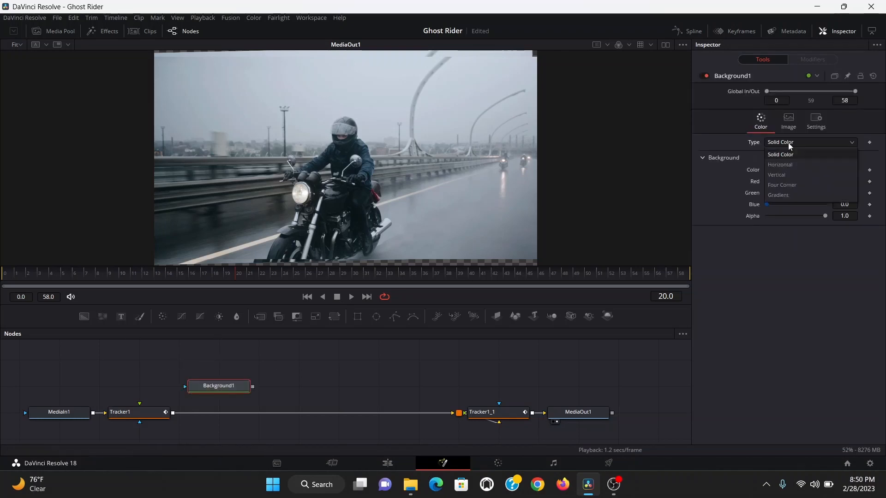
pyautogui.click(779, 196)
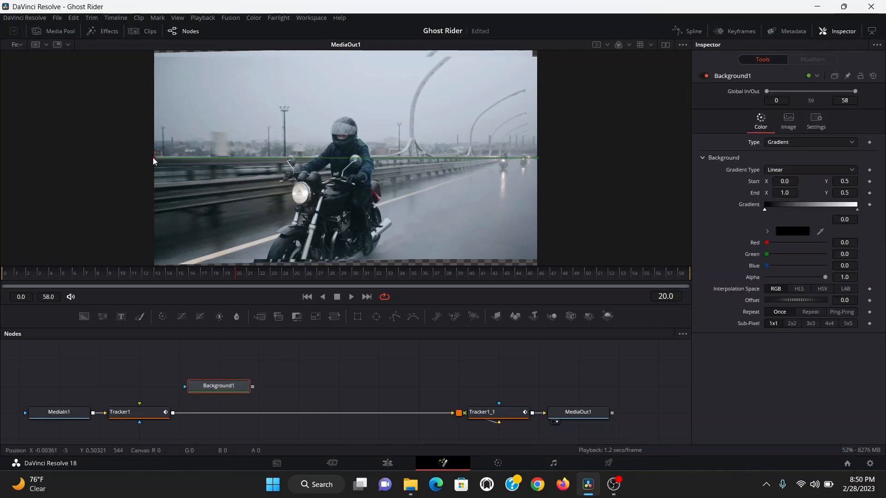
# - Run the gradient vertically down across the helmet and sample the sky colour into it with the eyedropper
pyautogui.moveTo(154, 158); pyautogui.dragTo(344, 112)
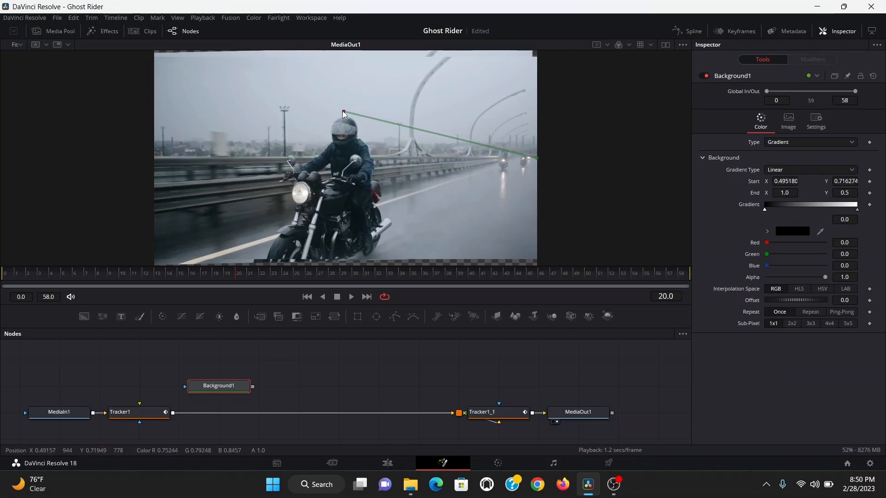
pyautogui.moveTo(537, 158); pyautogui.dragTo(346, 148)
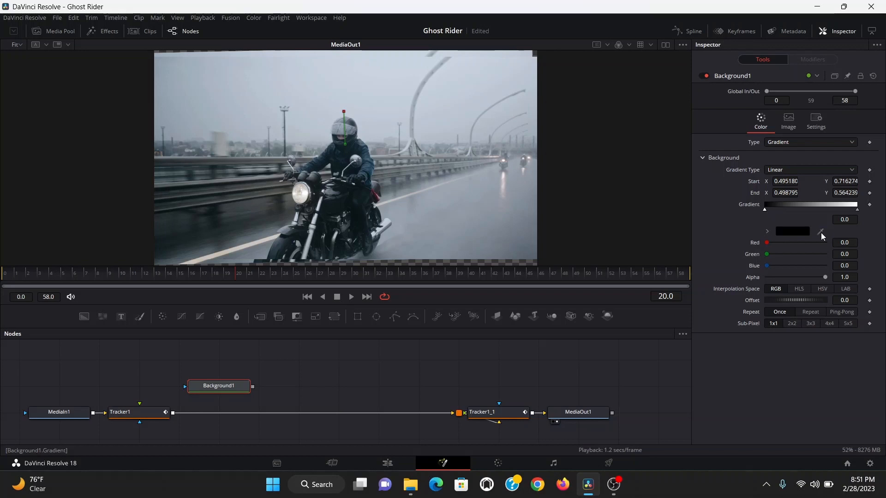
pyautogui.moveTo(823, 237); pyautogui.dragTo(350, 110)
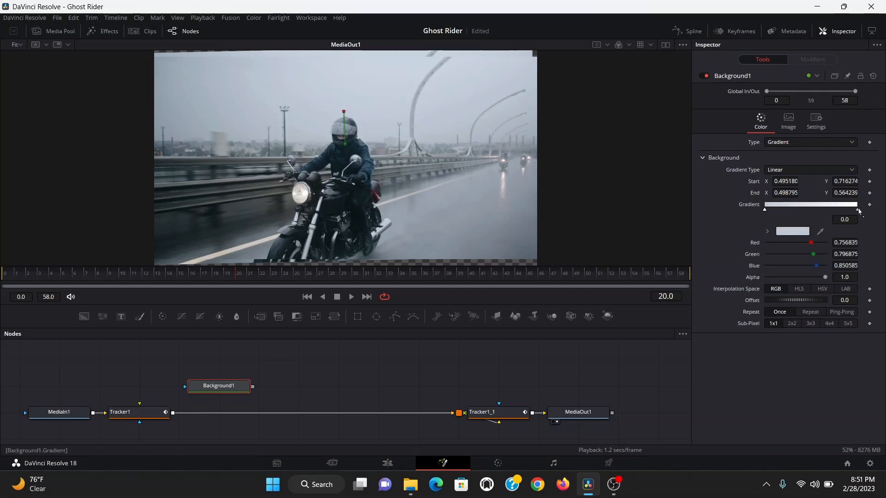
pyautogui.click(858, 210)
# - Merge the Background over Tracker1's output and add a polygon mask to it
pyautogui.moveTo(253, 386); pyautogui.dragTo(174, 414)
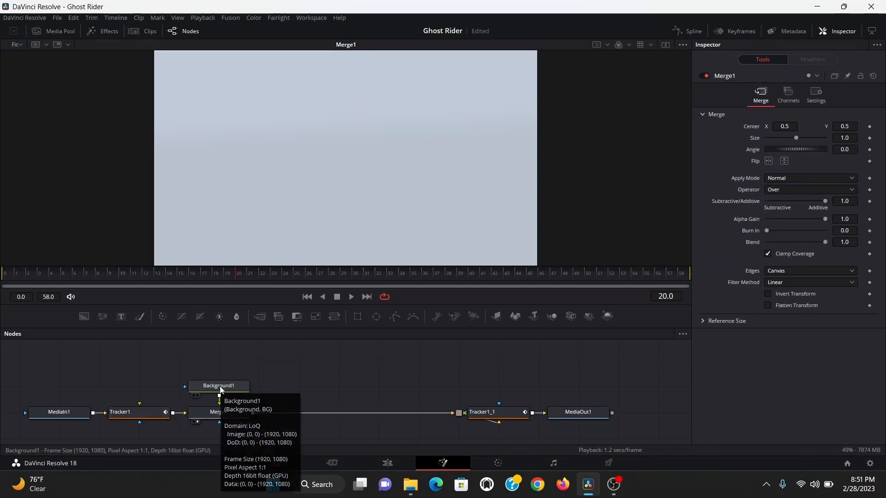
pyautogui.click(220, 390)
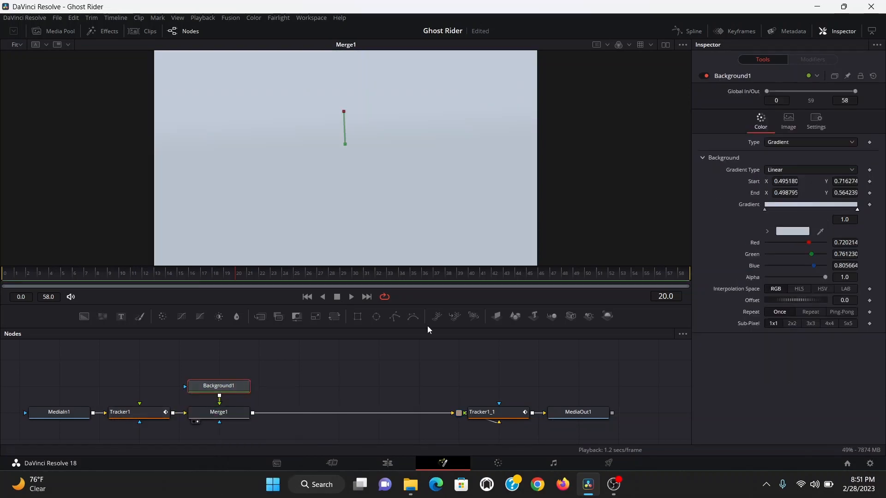
pyautogui.click(397, 317)
pyautogui.scroll(1, 338, 142)
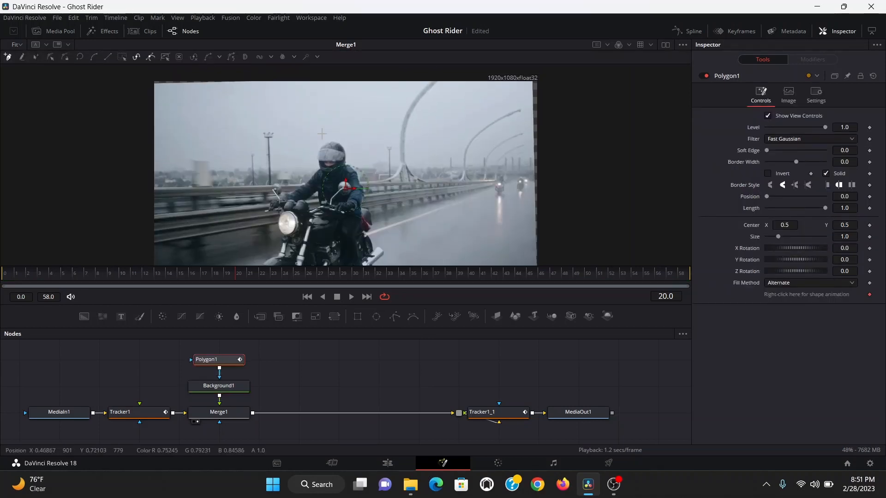
# - Draw the polygon mask around the rider's helmet and set its soft edge to about 0.03
pyautogui.click(313, 128)
pyautogui.click(344, 121)
pyautogui.click(360, 135)
pyautogui.click(359, 154)
pyautogui.click(350, 175)
pyautogui.click(330, 185)
pyautogui.click(313, 183)
pyautogui.click(301, 171)
pyautogui.click(299, 138)
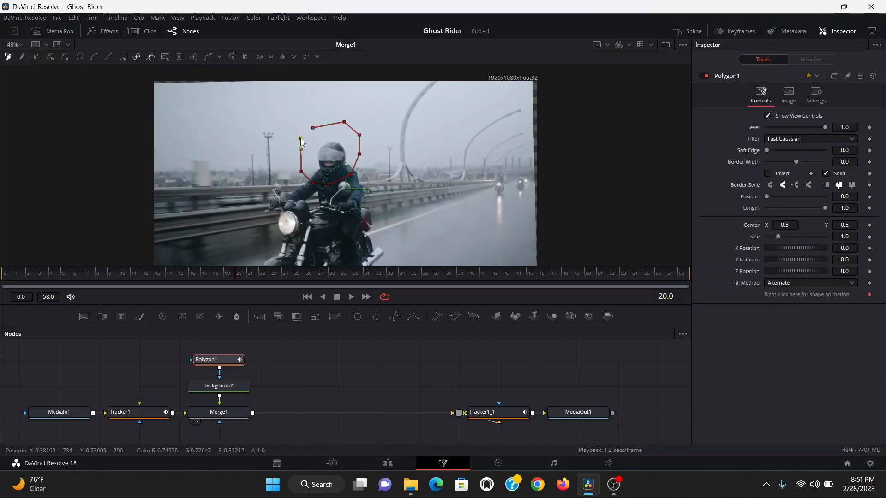
pyautogui.click(312, 128)
pyautogui.scroll(2, 313, 138)
pyautogui.moveTo(767, 150); pyautogui.dragTo(777, 151)
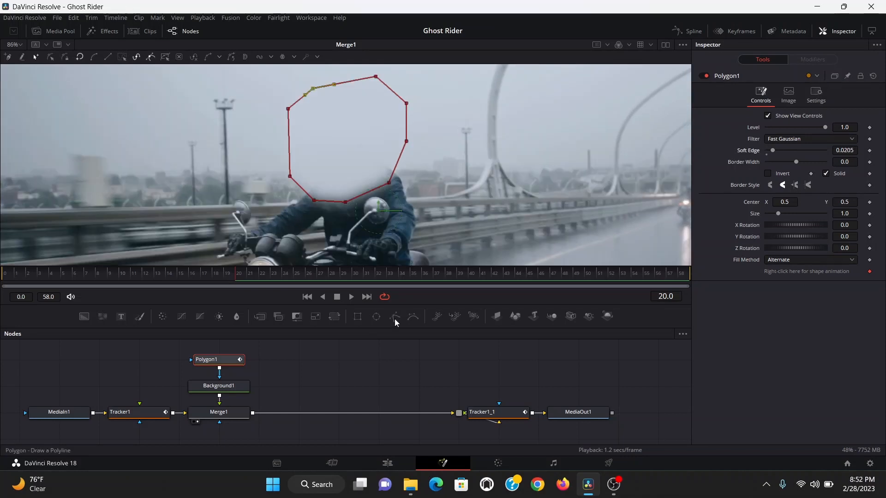
# - Add a second polygon mask with its paint mode set to Subtract
pyautogui.click(395, 318)
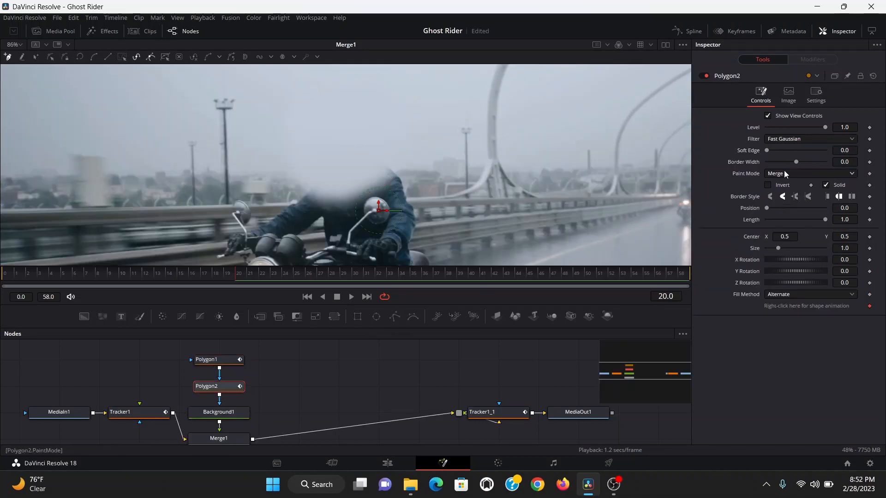
pyautogui.click(784, 171)
pyautogui.click(781, 207)
# - Draw the subtracting polygon around the rider's shoulders and torso below the helmet
pyautogui.scroll(-1, 219, 414)
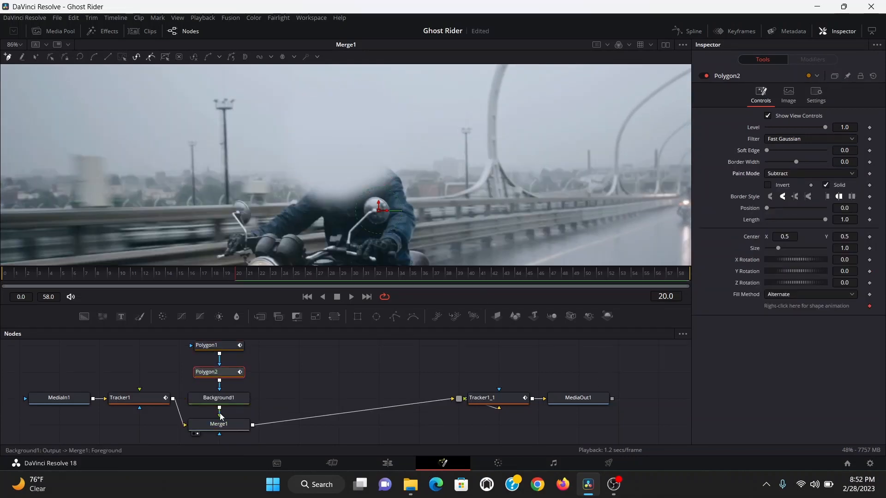
pyautogui.scroll(5, 400, 176)
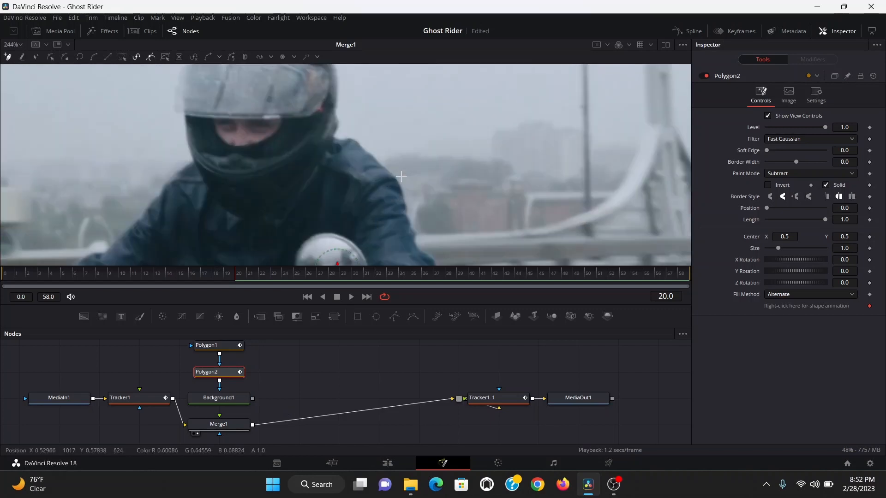
pyautogui.click(400, 186)
pyautogui.click(393, 176)
pyautogui.click(385, 170)
pyautogui.click(378, 163)
pyautogui.click(369, 156)
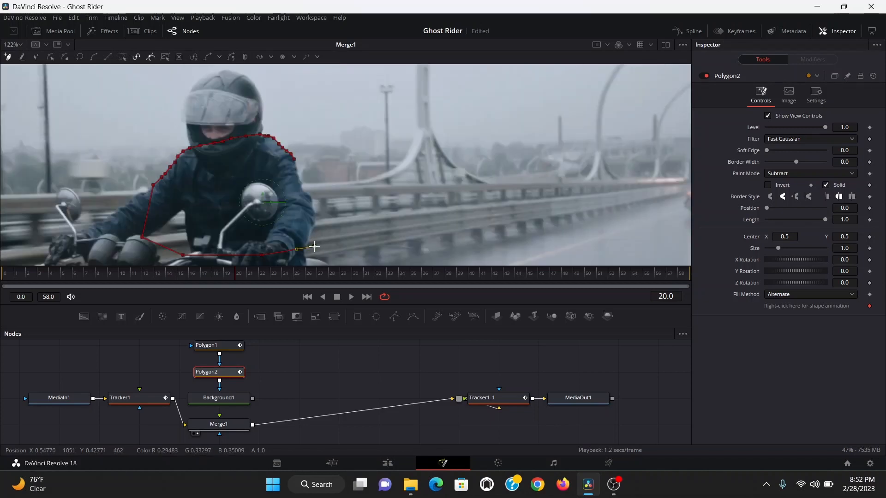
pyautogui.click(321, 205)
pyautogui.click(325, 185)
pyautogui.click(296, 162)
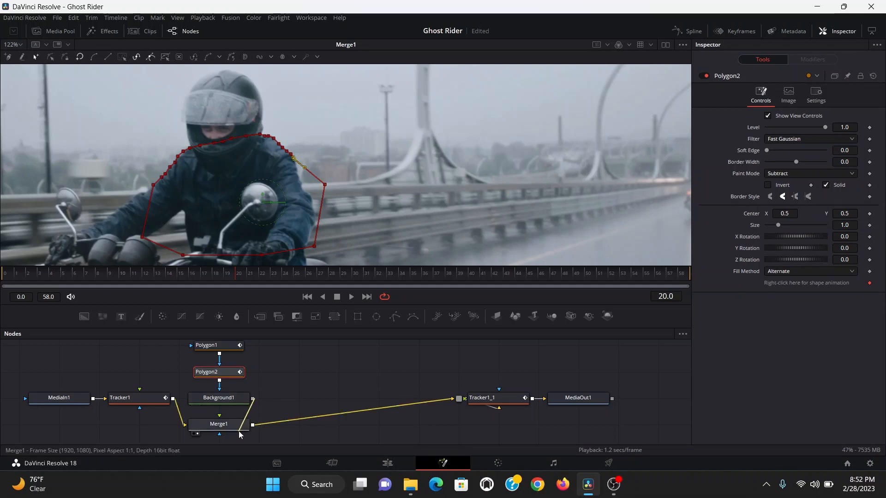
# - Set the subtracting polygon mask's soft edge to about 0.0015
pyautogui.click(289, 399)
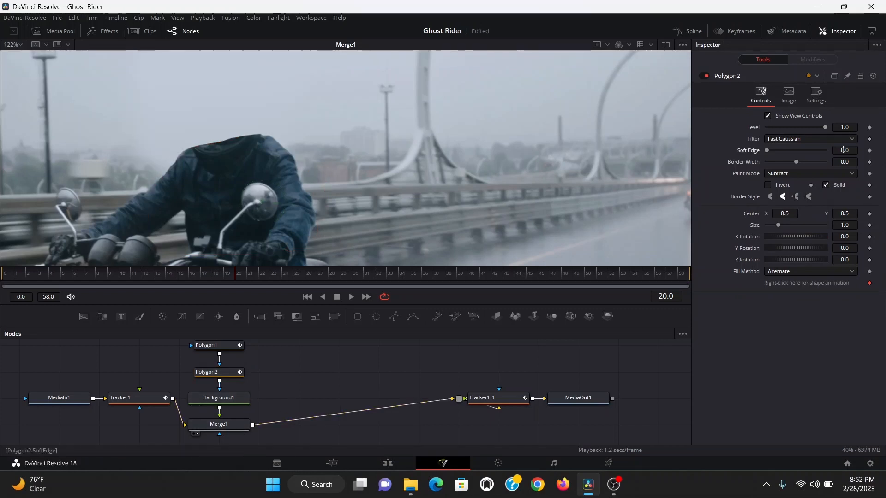
pyautogui.moveTo(844, 151); pyautogui.dragTo(847, 151)
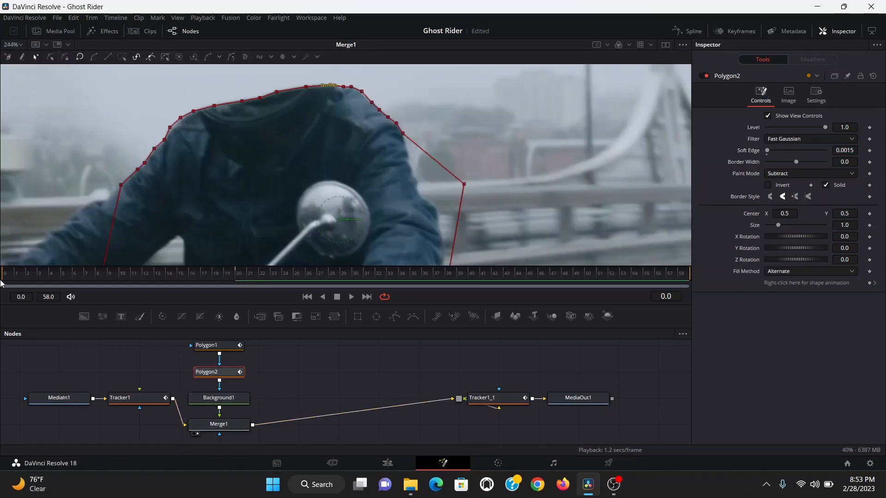
pyautogui.scroll(2, 248, 180)
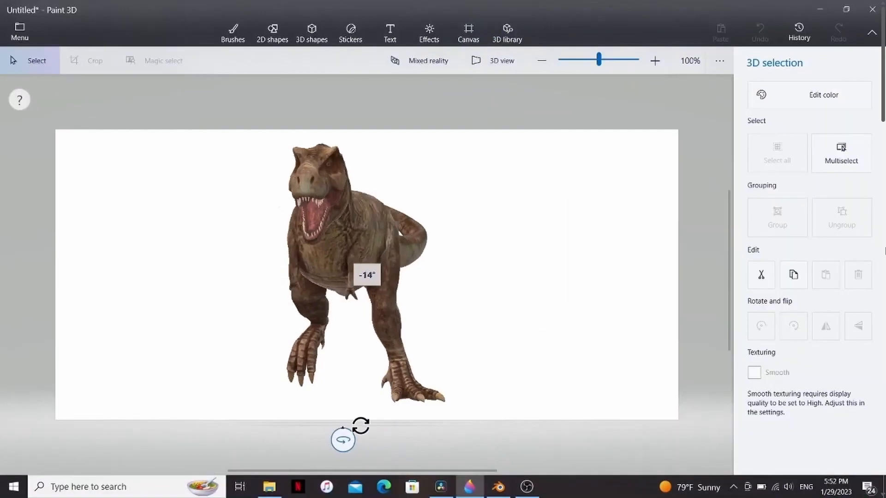
# - Import the skull.abc Alembic model into the composition and view it with viewer lighting on
pyautogui.moveTo(343, 440); pyautogui.dragTo(366, 438)
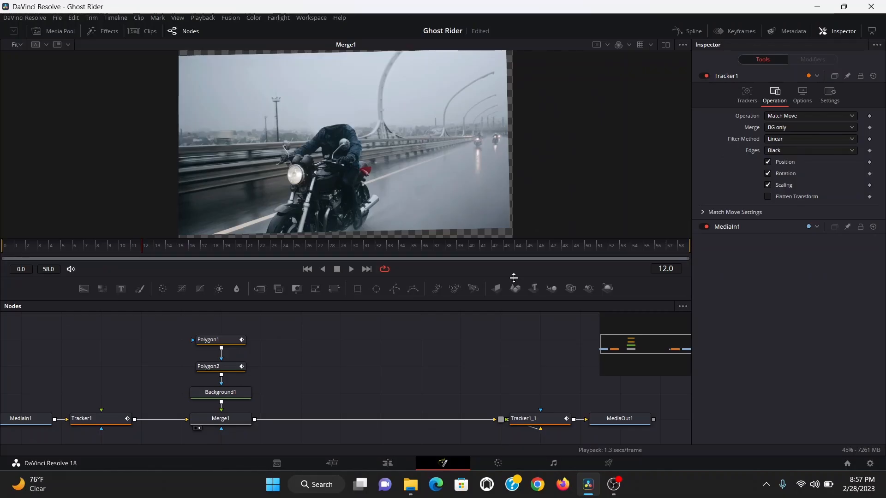
pyautogui.click(231, 21)
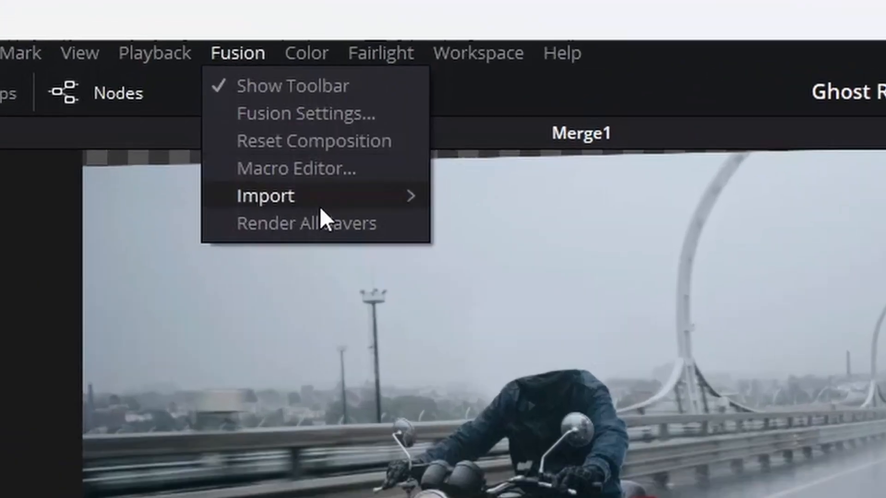
pyautogui.moveTo(258, 68)
pyautogui.click(320, 66)
pyautogui.scroll(-10, 295, 184)
pyautogui.doubleClick(330, 202)
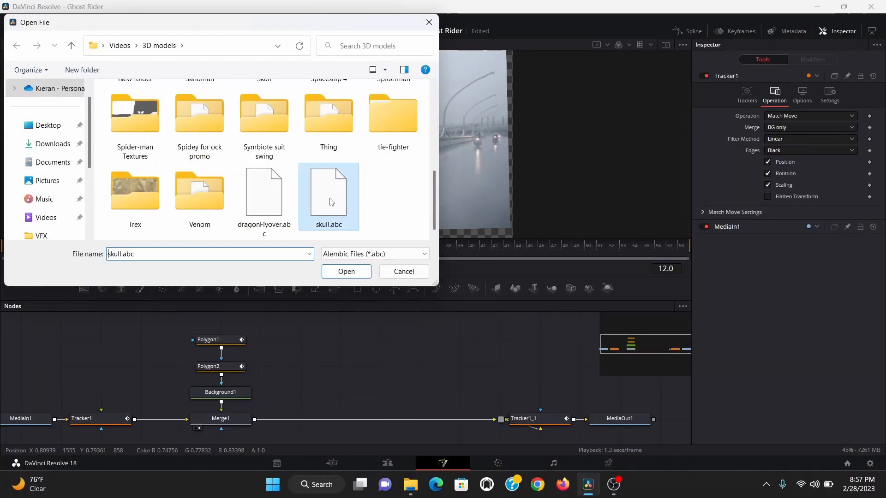
pyautogui.click(530, 314)
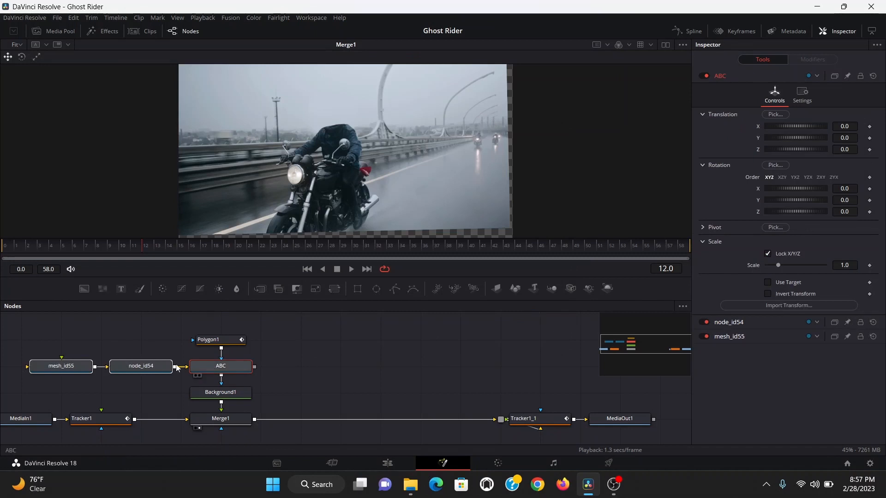
pyautogui.click(409, 319)
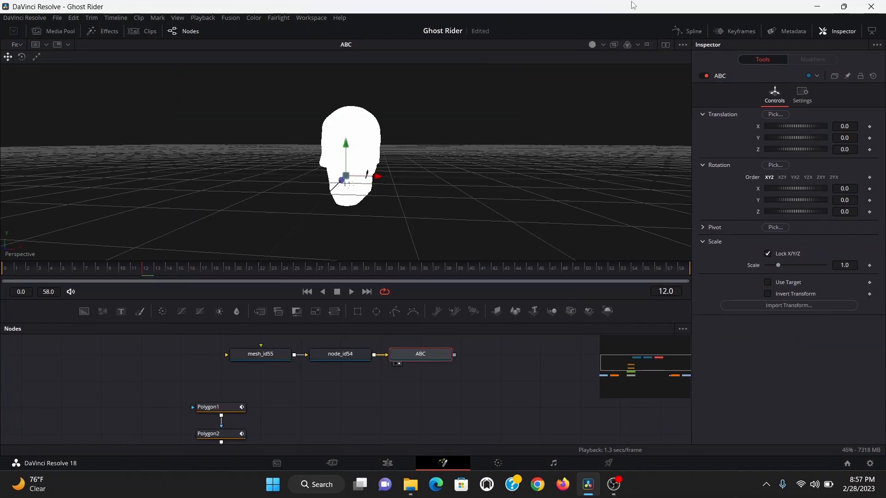
pyautogui.click(592, 45)
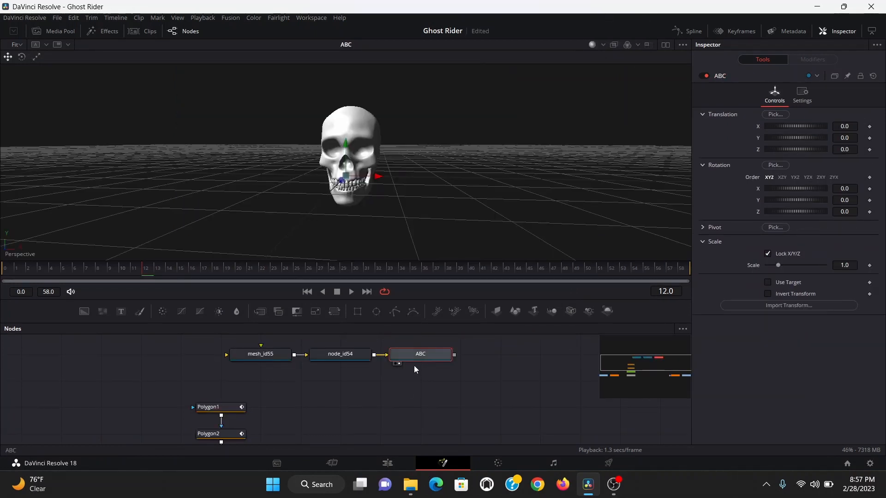
# - Add a Camera3D and a Renderer3D to the skull's 3D scene
pyautogui.hotkey('shift', 'space')
pyautogui.write('camera')
pyautogui.press('Return')
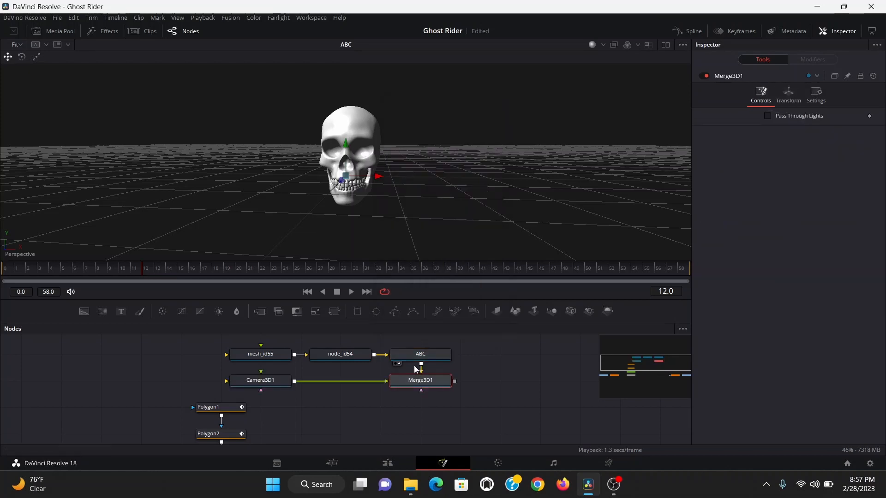
pyautogui.hotkey('shift', 'space')
pyautogui.write('render')
pyautogui.press('Return')
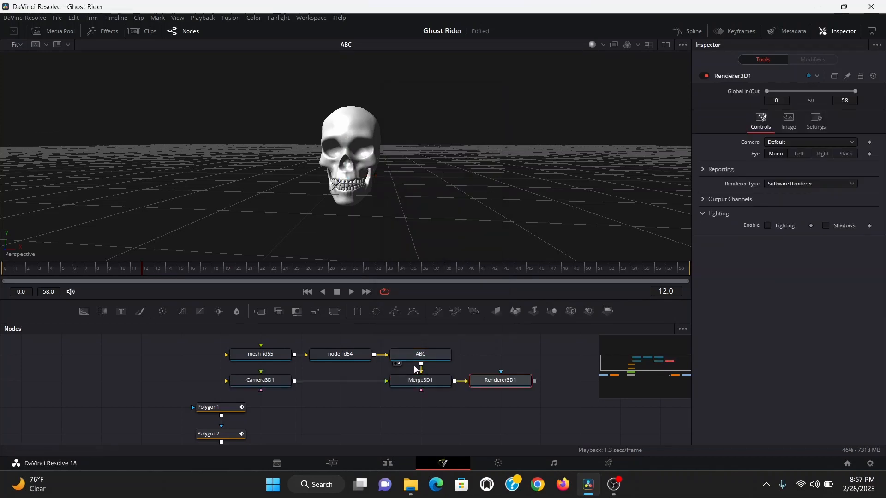
# - Merge the renderer's output into the main composite and show the 3D merge in a second viewer
pyautogui.moveTo(534, 381); pyautogui.dragTo(228, 423)
pyautogui.press('2')
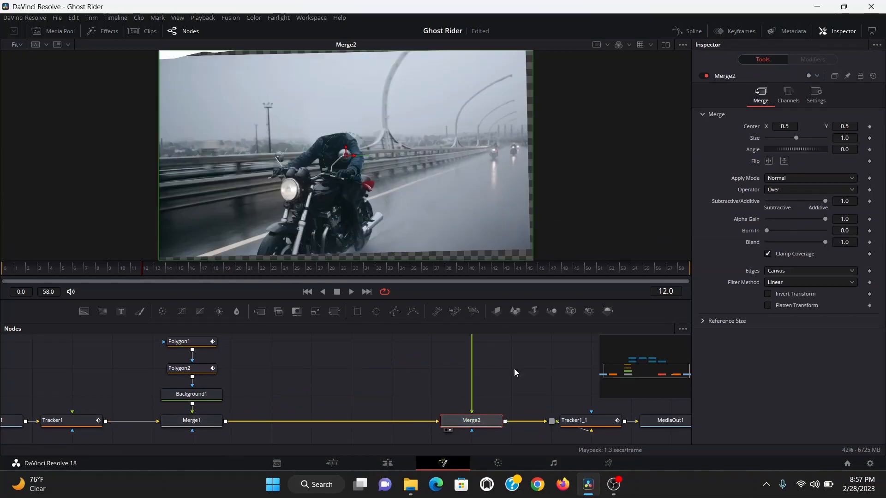
pyautogui.click(665, 45)
pyautogui.scroll(5, 443, 375)
pyautogui.scroll(-3, 431, 387)
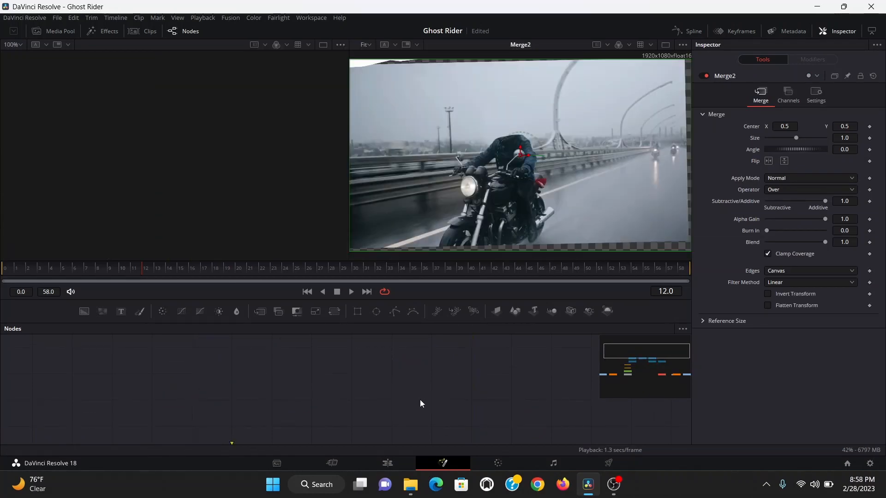
pyautogui.click(404, 418)
pyautogui.press('1')
pyautogui.moveTo(415, 395); pyautogui.dragTo(415, 369)
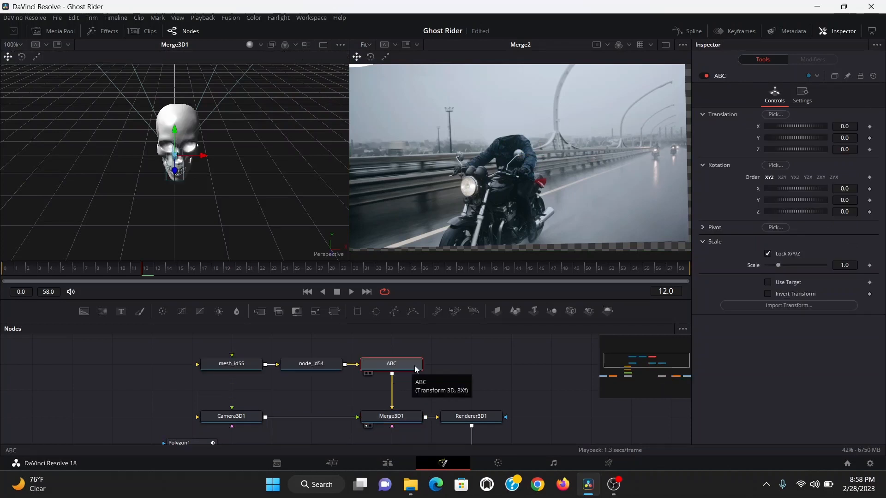
# - Insert a Transform3D after the skull model and push it back along Z
pyautogui.hotkey('shift', 'space')
pyautogui.write('3xf')
pyautogui.press('Return')
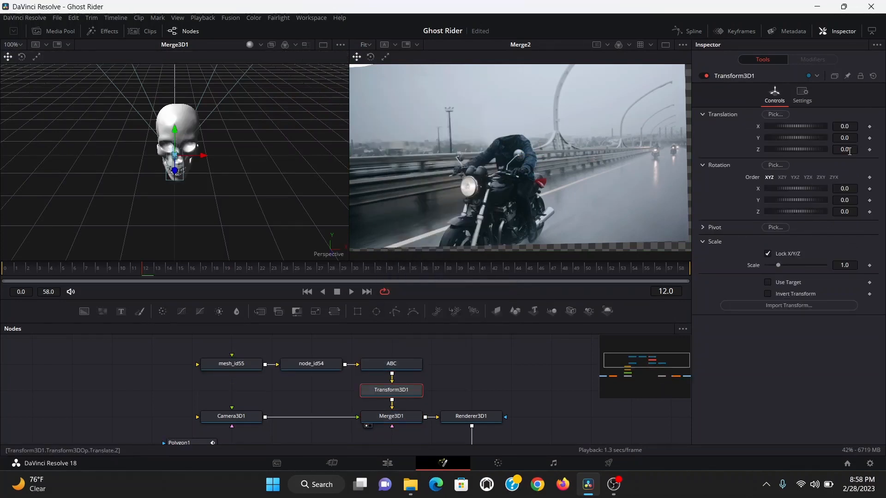
pyautogui.moveTo(846, 149); pyautogui.dragTo(818, 149)
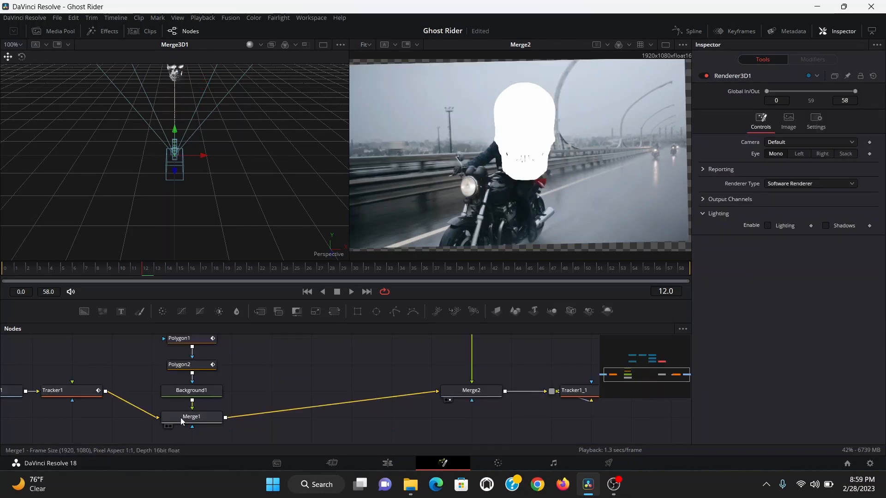
# - Add a directional light to the 3D merge and enable lighting in the renderer
pyautogui.click(181, 417)
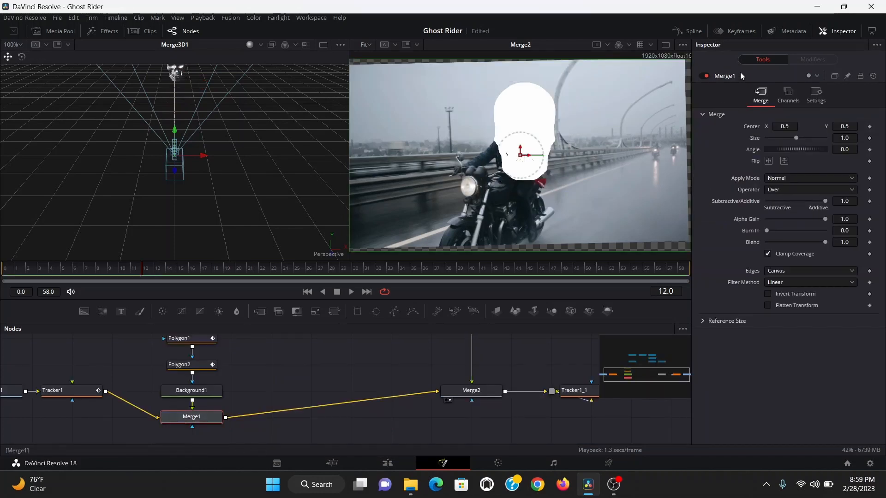
pyautogui.click(705, 76)
pyautogui.scroll(3, 351, 395)
pyautogui.click(402, 382)
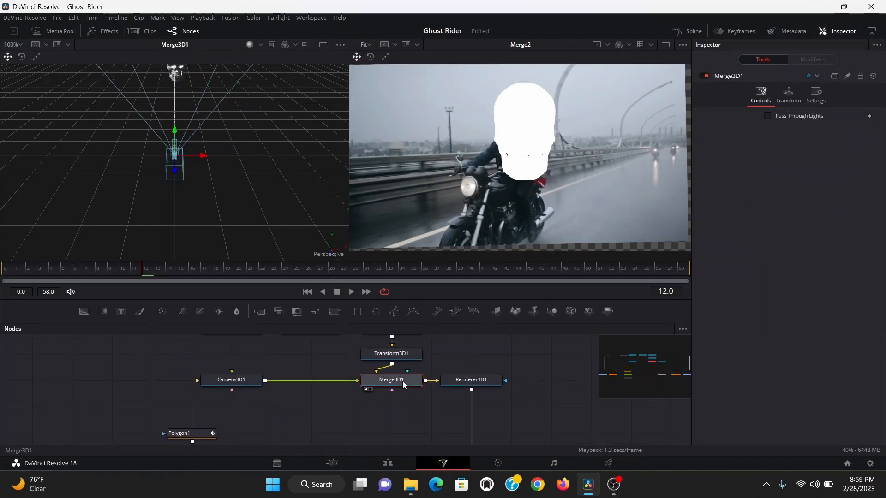
pyautogui.hotkey('shift', 'space')
pyautogui.press('Return')
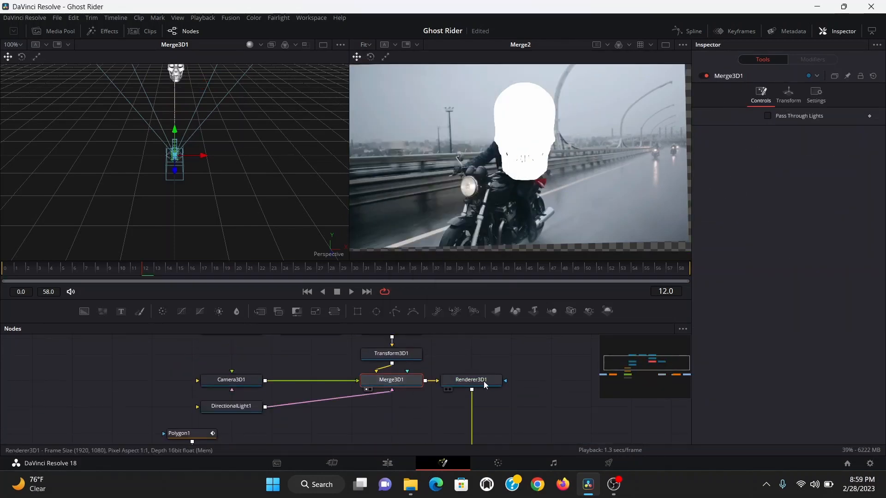
pyautogui.click(475, 380)
pyautogui.click(768, 225)
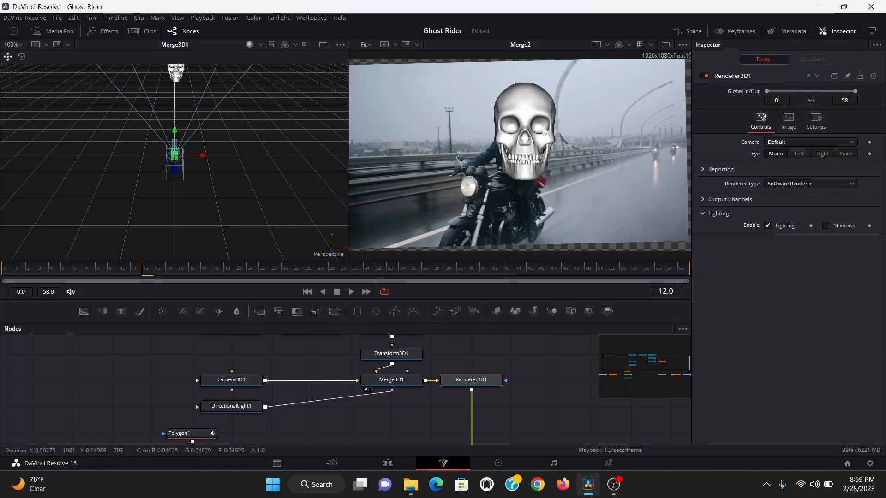
# - Lower the new merge's blend to see the helmet through the skull
pyautogui.scroll(-1, 475, 402)
pyautogui.scroll(-3, 475, 402)
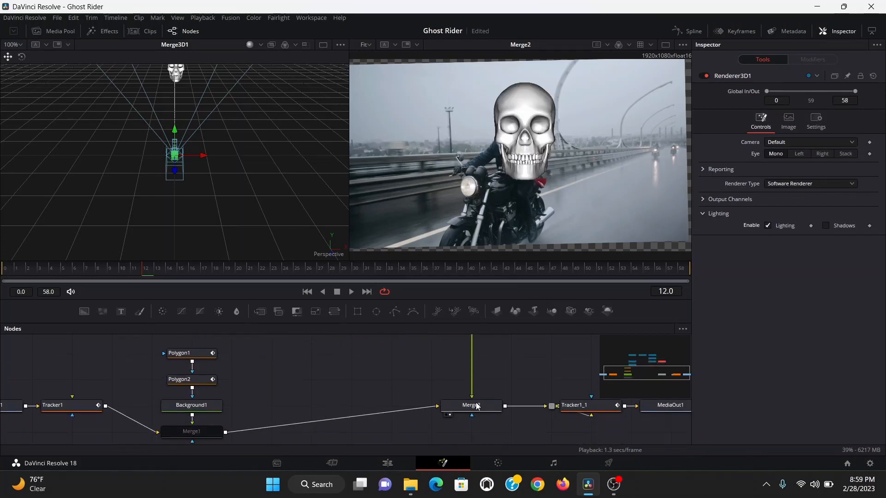
pyautogui.click(475, 404)
pyautogui.moveTo(825, 242); pyautogui.dragTo(778, 242)
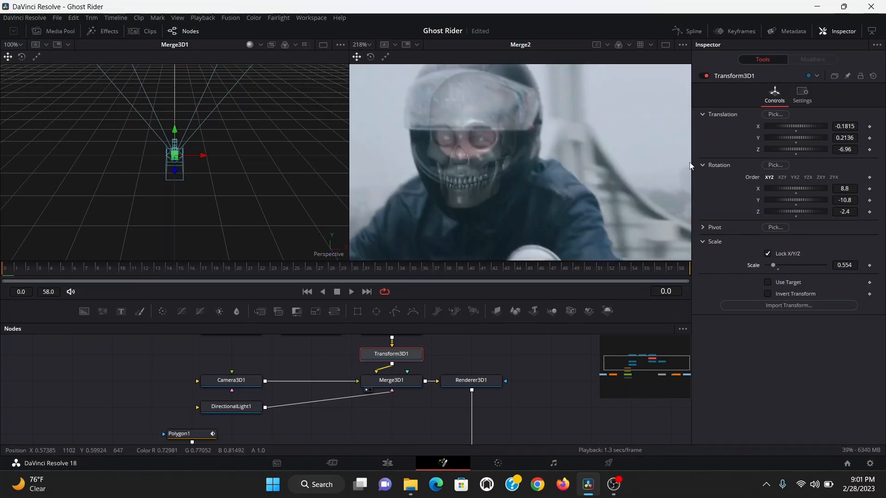
# - Keyframe the skull transform's rotation values at frame 0
pyautogui.click(869, 189)
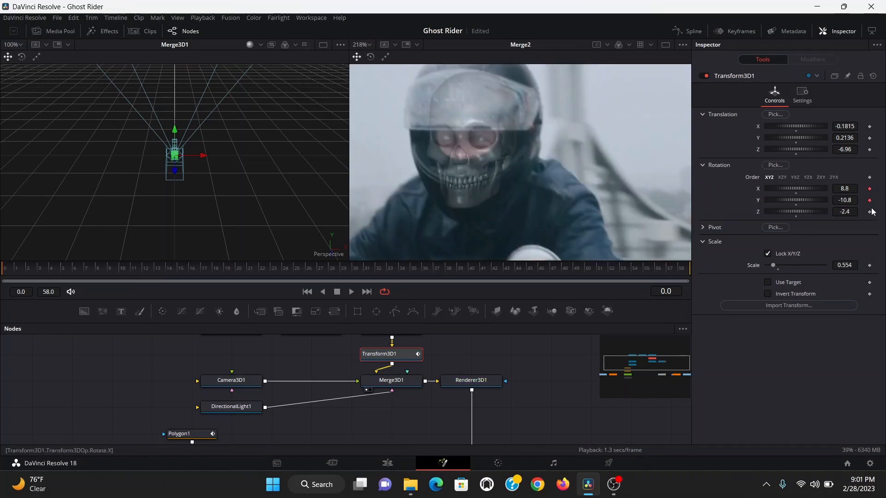
pyautogui.click(870, 211)
# - Move to frame 33 and set the merge's blend back to 1.0
pyautogui.moveTo(112, 270); pyautogui.dragTo(158, 272)
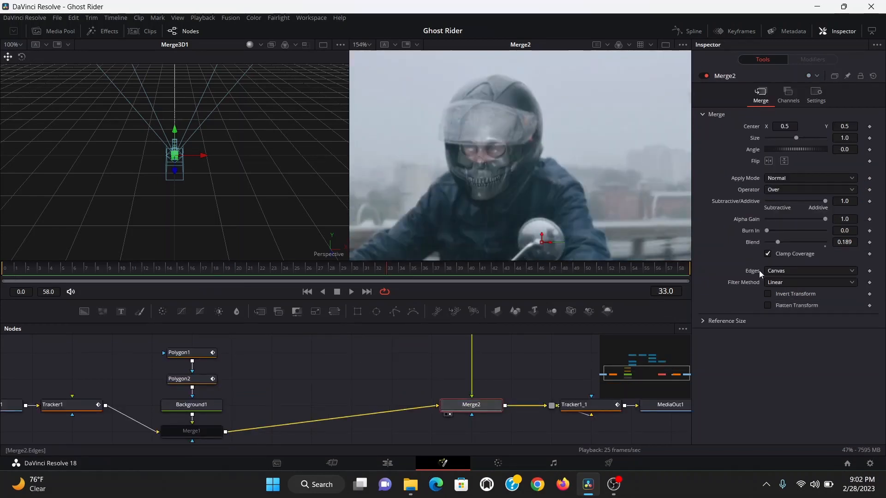
pyautogui.moveTo(777, 242); pyautogui.dragTo(882, 245)
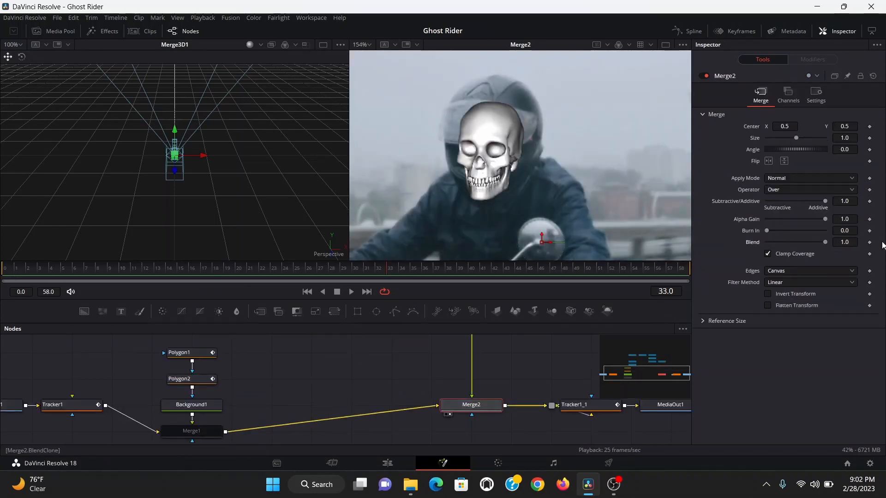
# - Bring the 18.png and 20.png images from the Media Pool into the node graph and view the first
pyautogui.click(208, 428)
pyautogui.scroll(-1, 209, 428)
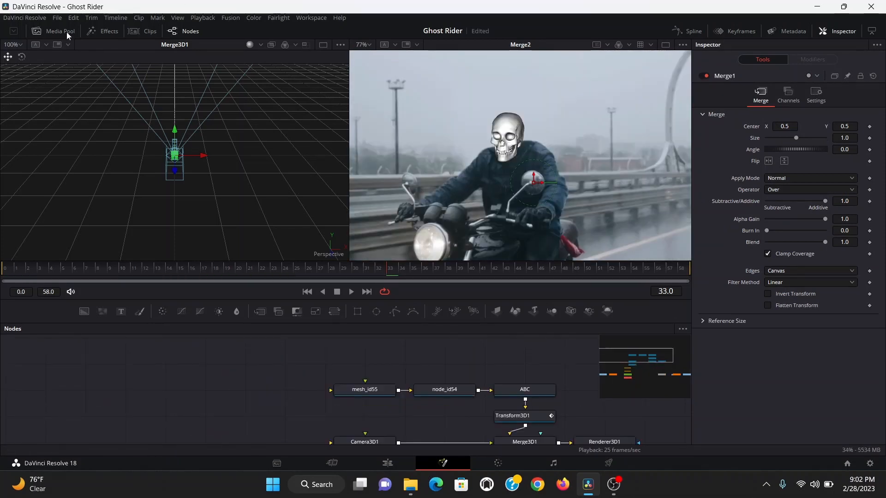
pyautogui.click(65, 31)
pyautogui.scroll(1, 124, 112)
pyautogui.moveTo(104, 66); pyautogui.dragTo(214, 394)
pyautogui.moveTo(158, 71); pyautogui.dragTo(212, 361)
pyautogui.moveTo(212, 361); pyautogui.dragTo(213, 365)
pyautogui.click(214, 395)
pyautogui.press('1')
# - Add a Blinn material, feed the texture image into it and connect it to the skull mesh
pyautogui.hotkey('shift', 'space')
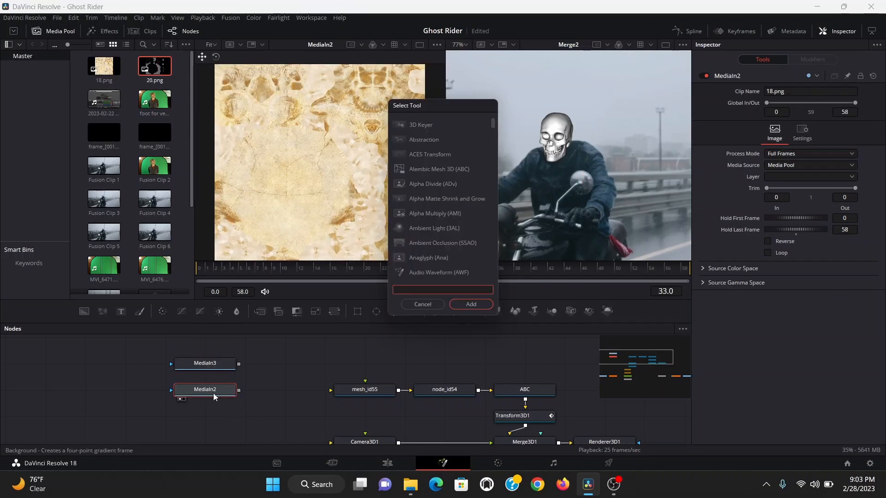
pyautogui.write('blinn')
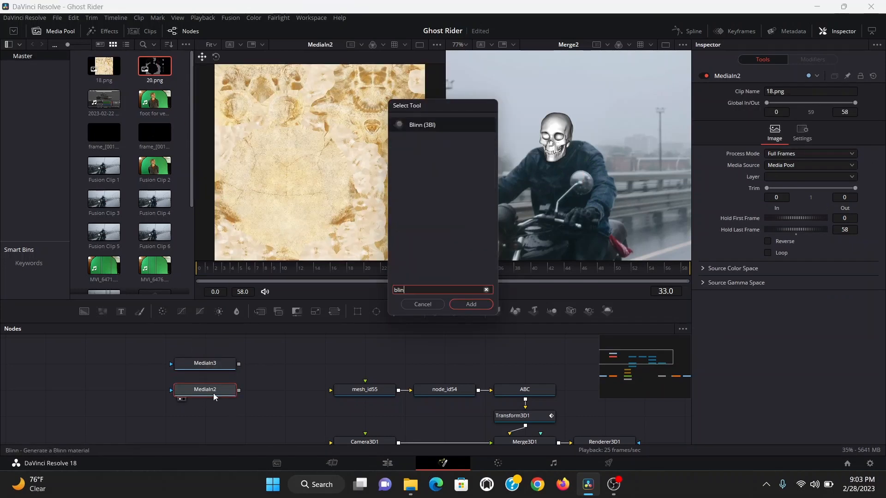
pyautogui.press('Return')
pyautogui.moveTo(318, 391); pyautogui.dragTo(360, 392)
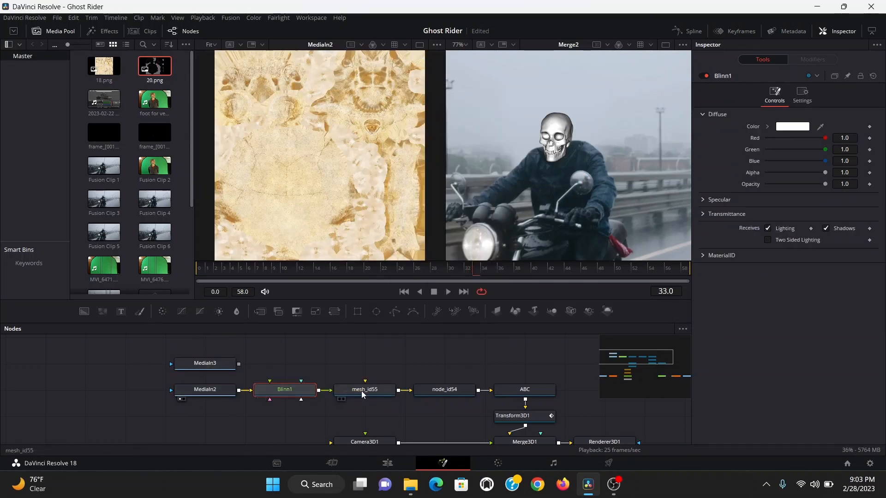
pyautogui.moveTo(239, 364); pyautogui.dragTo(269, 401)
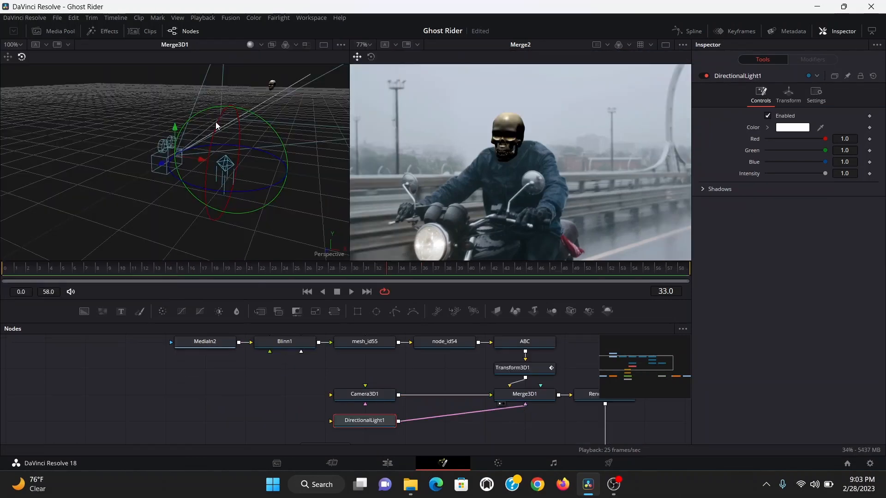
# - Rotate the directional light and pick its color from the sky in the footage
pyautogui.moveTo(251, 113); pyautogui.dragTo(265, 121)
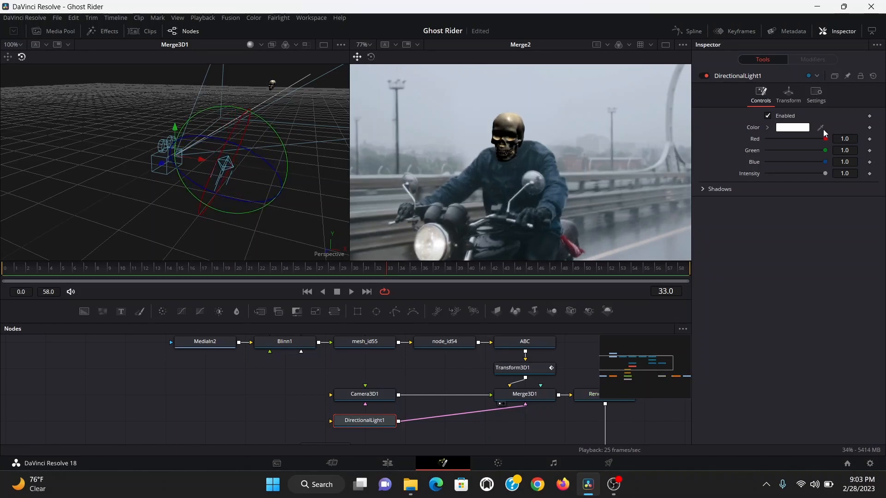
pyautogui.moveTo(824, 131); pyautogui.dragTo(550, 90)
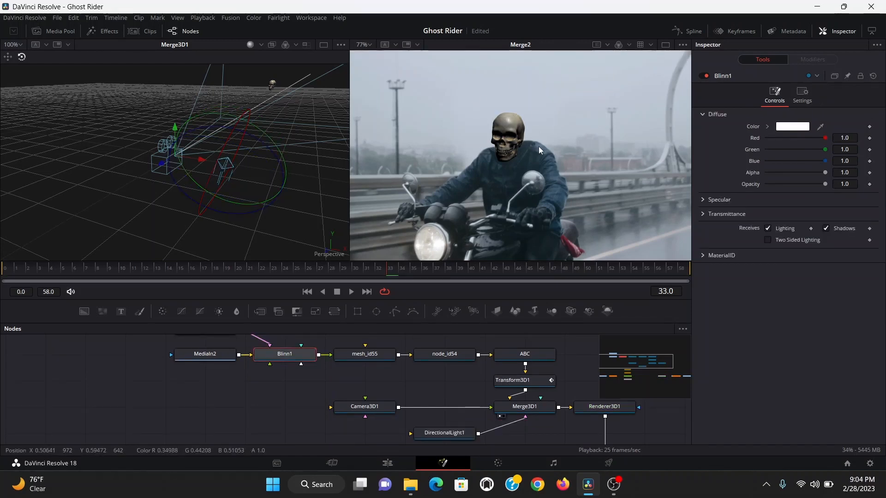
# - Lower the Blinn material's specular exponent below 50
pyautogui.click(704, 200)
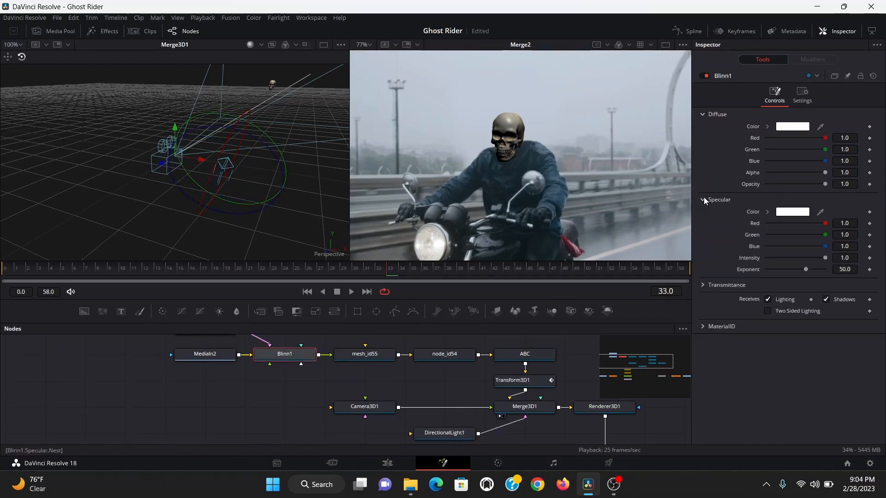
pyautogui.moveTo(805, 269); pyautogui.dragTo(783, 269)
# - Duplicate the directional light and connect the copy into the 3D merge
pyautogui.click(456, 437)
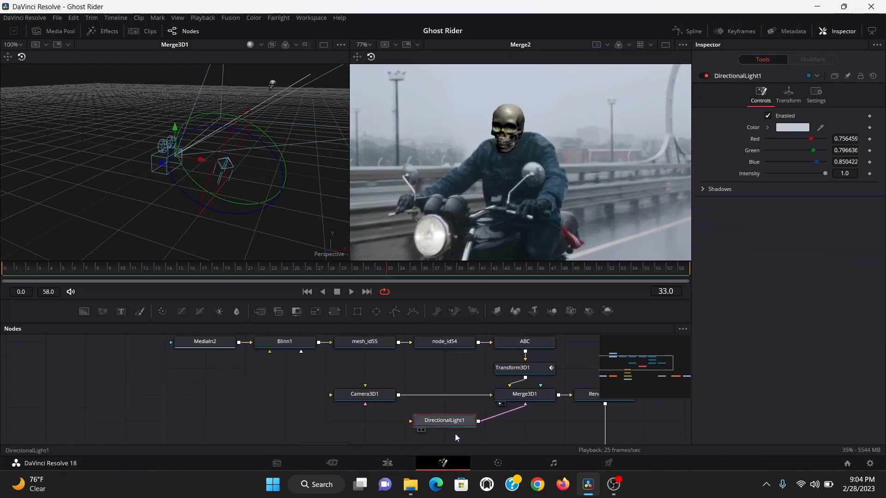
pyautogui.hotkey('ctrl', 'c')
pyautogui.hotkey('ctrl', 'v')
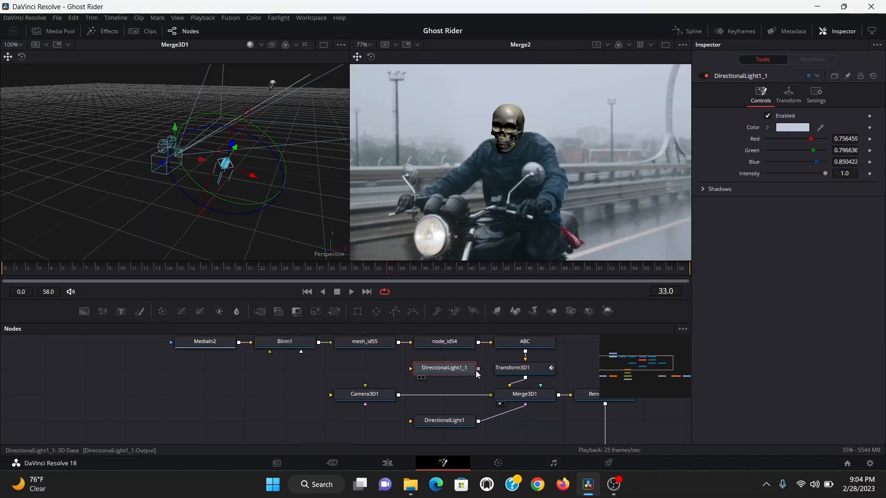
pyautogui.moveTo(478, 368); pyautogui.dragTo(509, 385)
# - Move and rotate the duplicated light to light the skull from another angle
pyautogui.moveTo(271, 175); pyautogui.dragTo(171, 130)
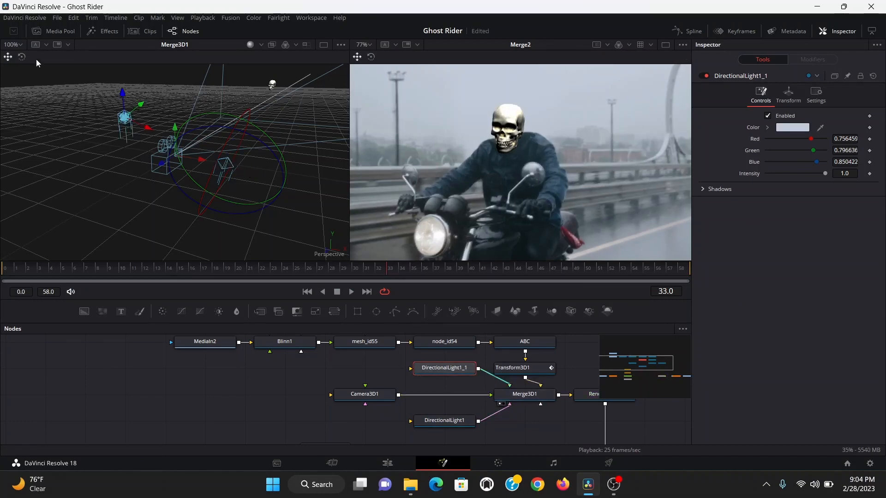
pyautogui.click(21, 56)
pyautogui.moveTo(145, 79); pyautogui.dragTo(157, 85)
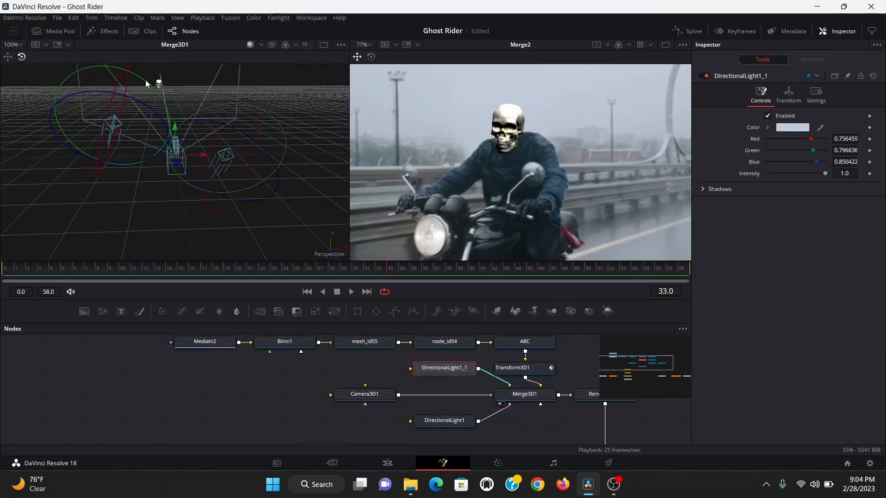
# - Set the duplicated light's intensity to about 0.32 and add an Ambient Light connected into the 3D merge
pyautogui.moveTo(825, 173); pyautogui.dragTo(786, 170)
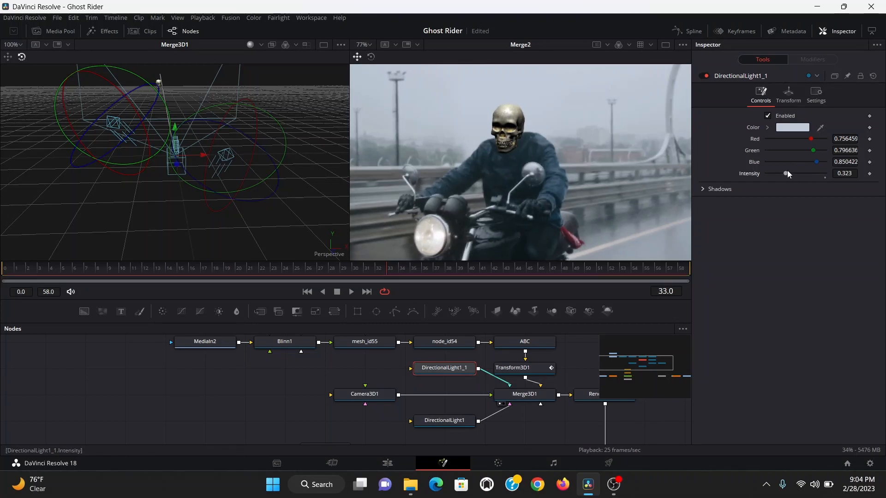
pyautogui.click(513, 426)
pyautogui.hotkey('shift', 'space')
pyautogui.write('blinamb')
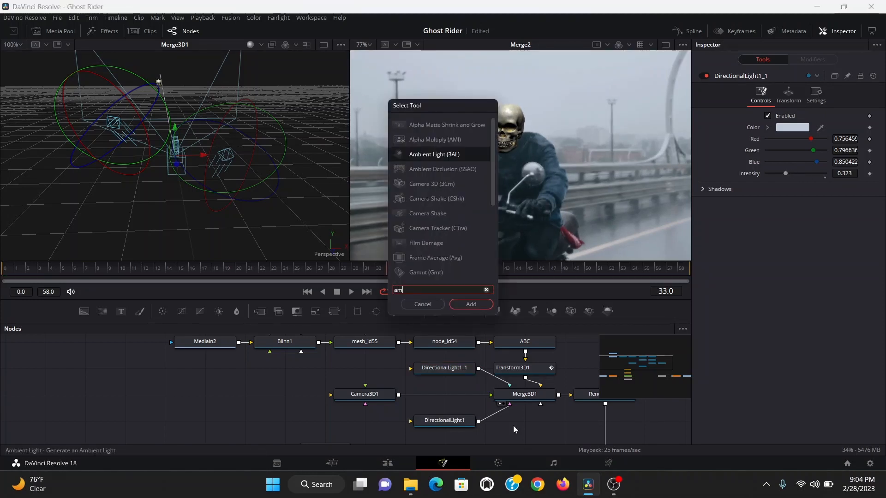
pyautogui.press('Return')
pyautogui.moveTo(558, 421); pyautogui.dragTo(541, 403)
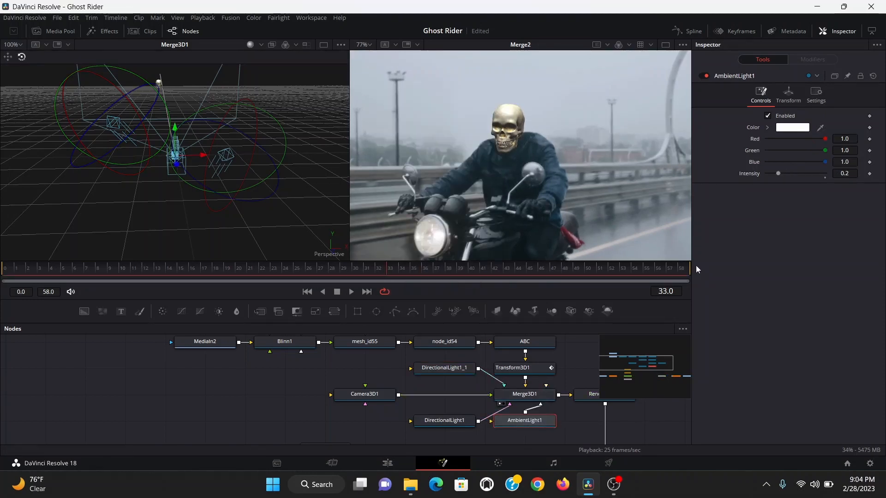
# - Set the 3D renderer's image depth to float16
pyautogui.moveTo(820, 127); pyautogui.dragTo(550, 111)
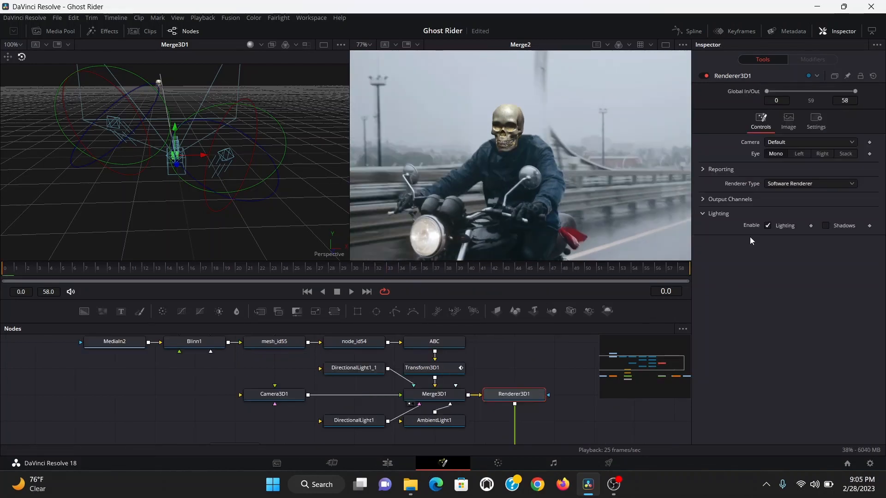
pyautogui.click(702, 198)
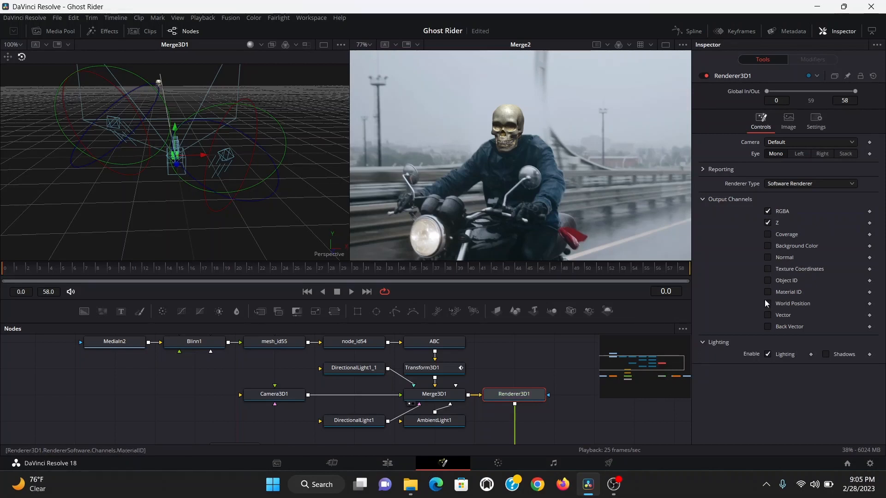
pyautogui.click(789, 121)
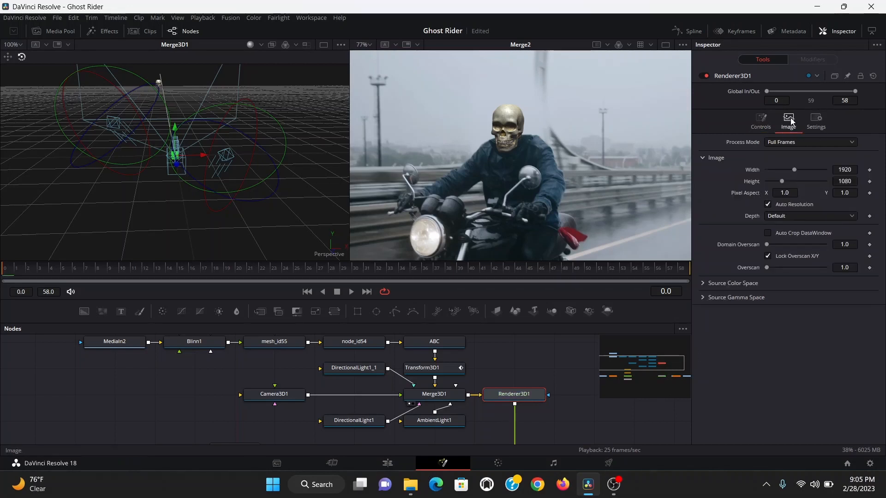
pyautogui.click(784, 218)
pyautogui.click(782, 259)
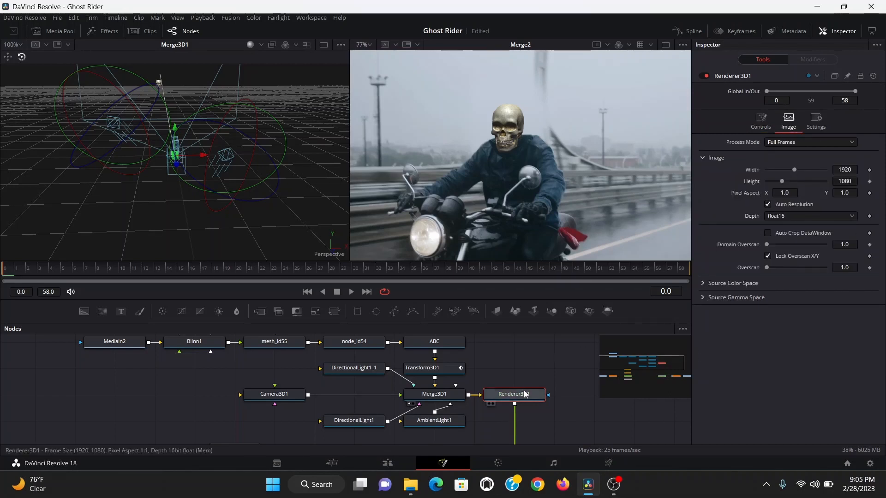
# - Add Ambient Occlusion after the renderer, connect the camera to it, set kernel radius about 0.49 and output mode Color
pyautogui.hotkey('shift', 'space')
pyautogui.write('ambient')
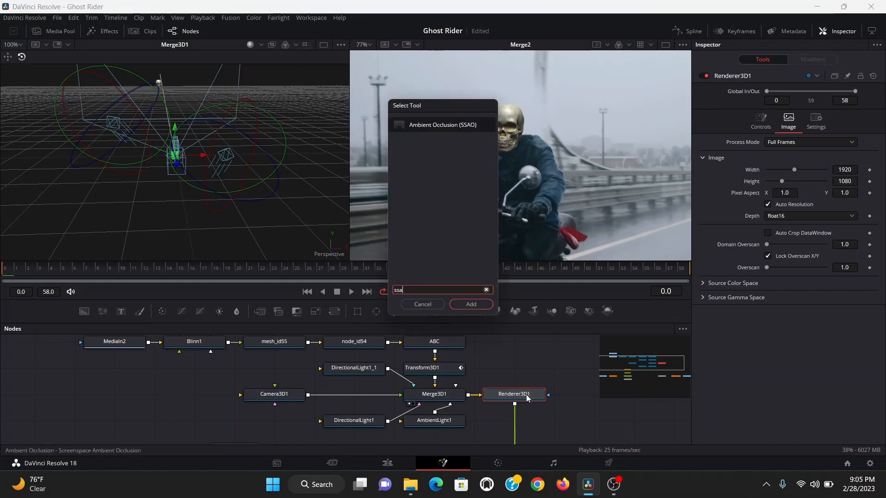
pyautogui.press('Return')
pyautogui.moveTo(307, 395); pyautogui.dragTo(483, 421)
pyautogui.click(834, 128)
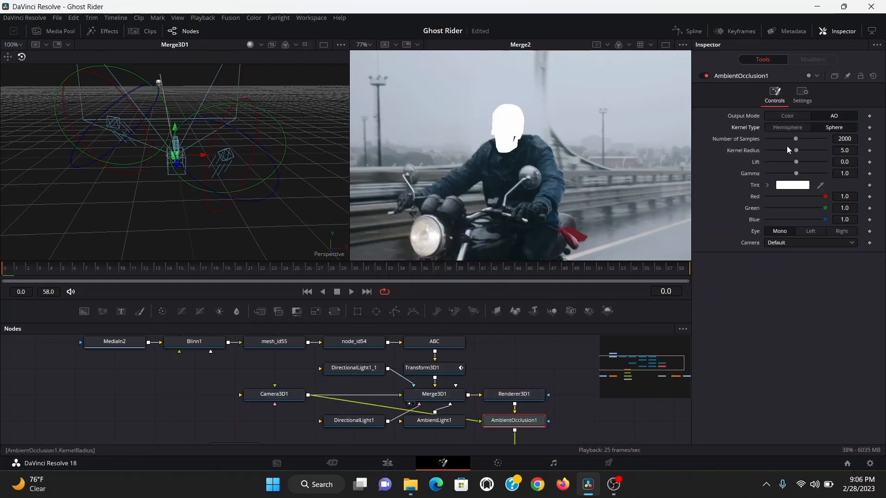
pyautogui.moveTo(797, 152); pyautogui.dragTo(768, 150)
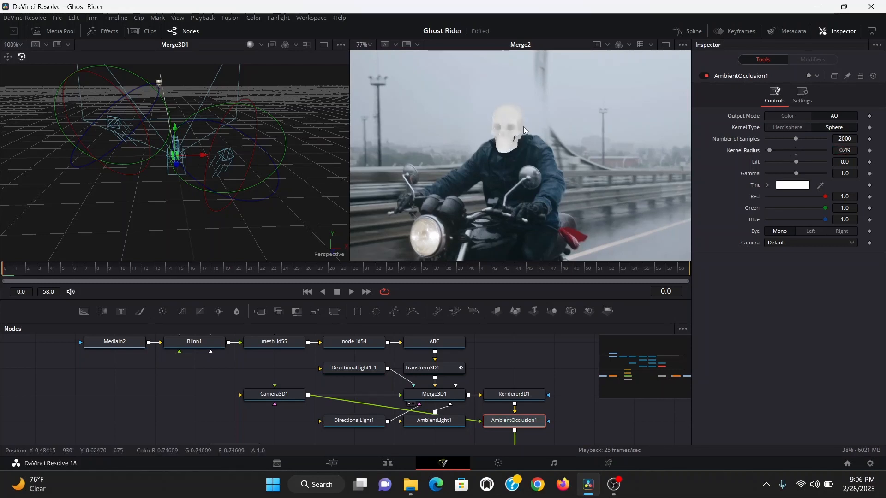
pyautogui.click(784, 115)
# - Add a Vector Motion Blur node after the ambient occlusion
pyautogui.hotkey('shift', 'space')
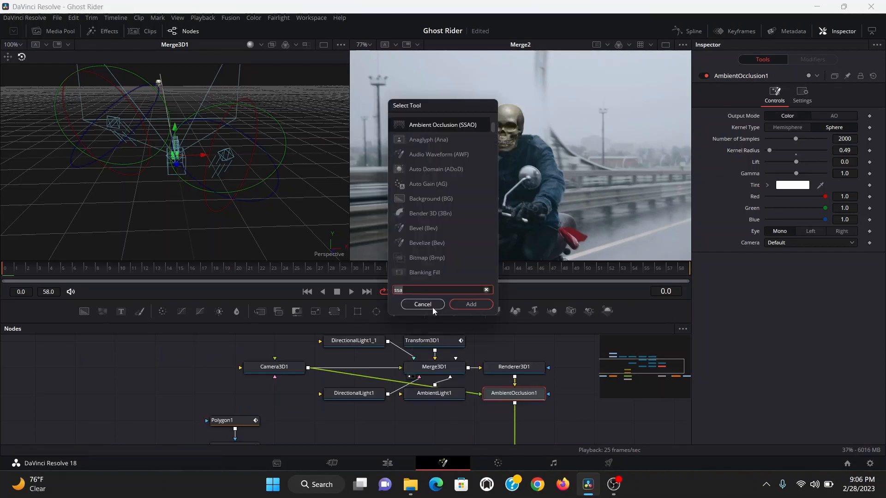
pyautogui.write('vbl')
pyautogui.press('Down')
pyautogui.press('Return')
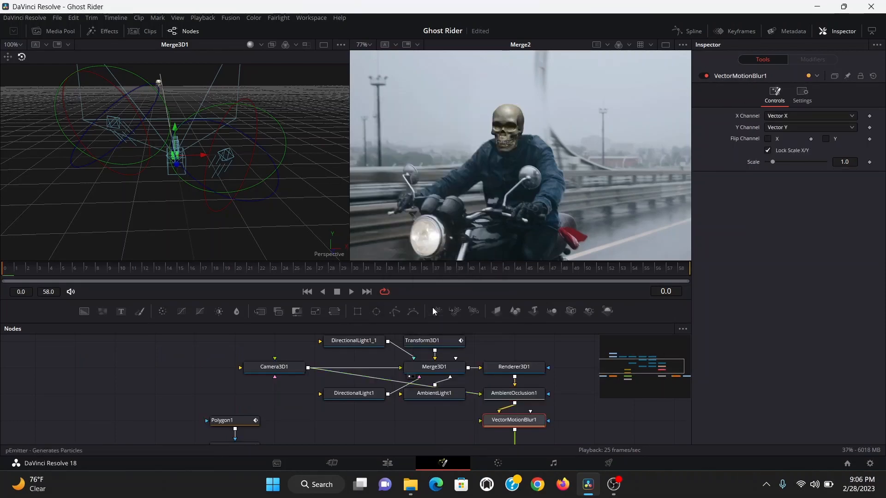
# - Add a Blur node after the motion blur and set its blur size to 0.5
pyautogui.hotkey('shift', 'space')
pyautogui.write('blur')
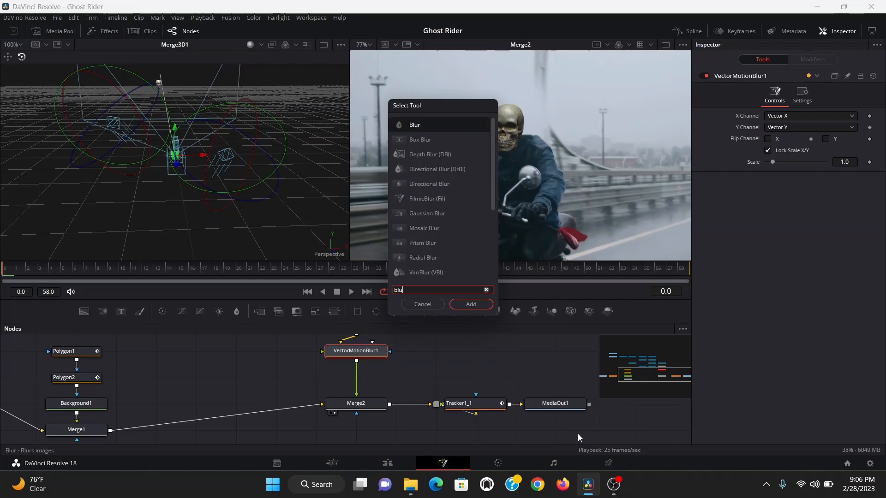
pyautogui.press('Return')
pyautogui.click(843, 149)
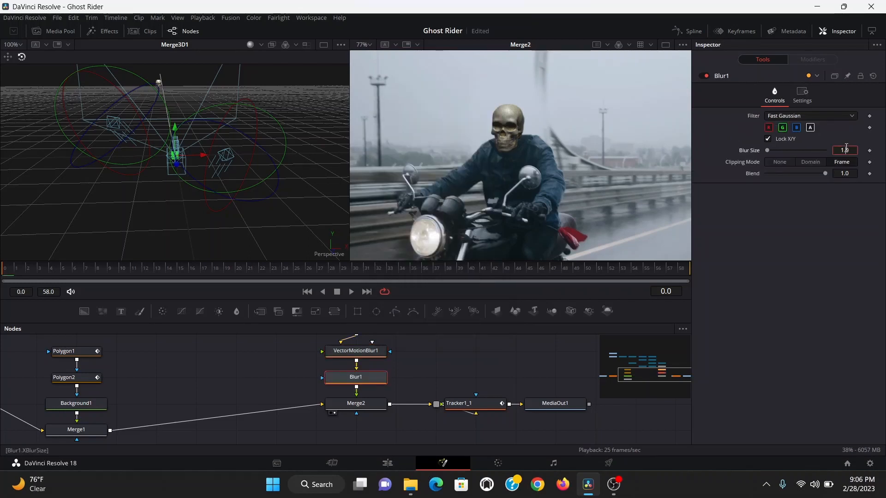
pyautogui.write('0.5')
pyautogui.press('Return')
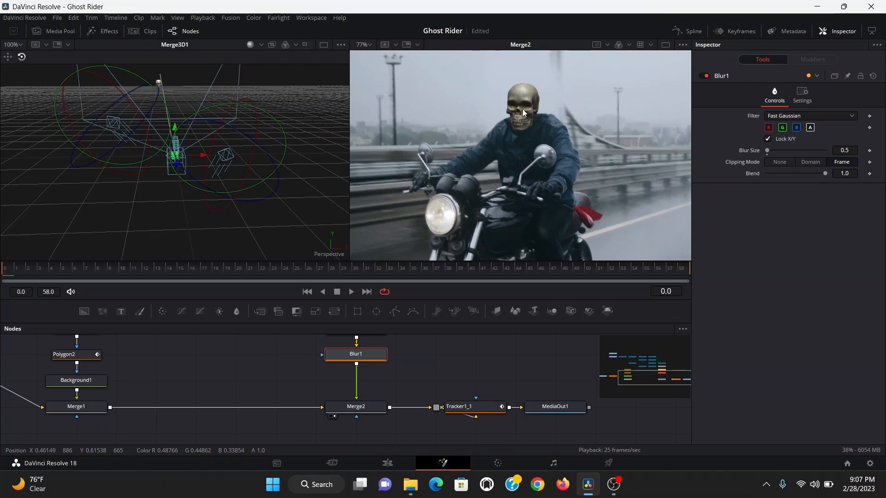
# - Add a Match Tint node after the blur
pyautogui.hotkey('shift', 'space')
pyautogui.write('match')
pyautogui.press('Return')
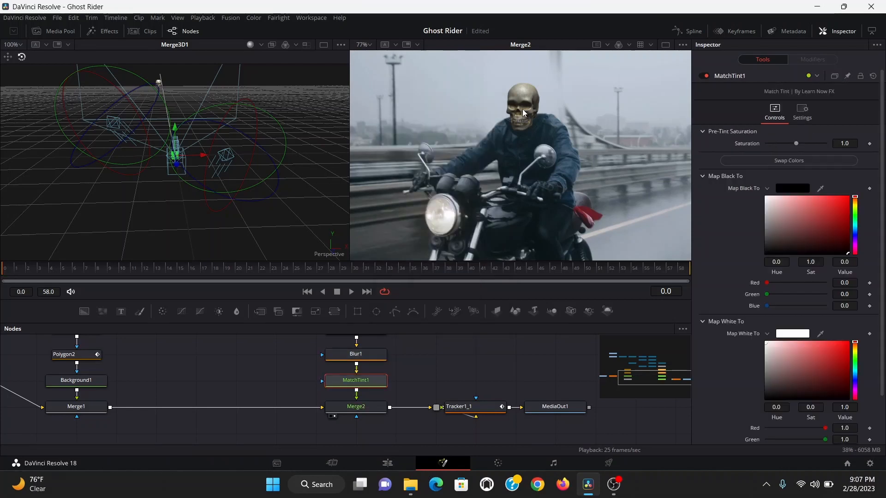
pyautogui.scroll(-2, 766, 440)
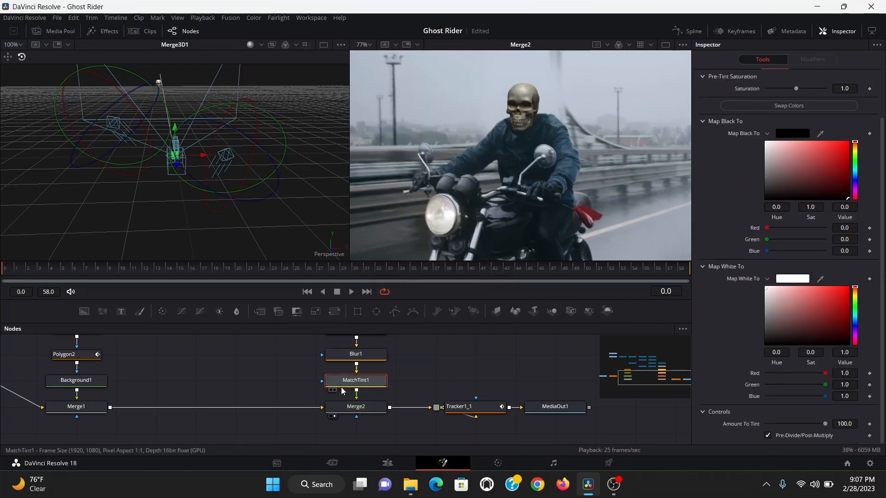
# - Pick the Match Tint black and white colors from the background footage and set Amount To Tint to 89
pyautogui.click(87, 408)
pyautogui.press('1')
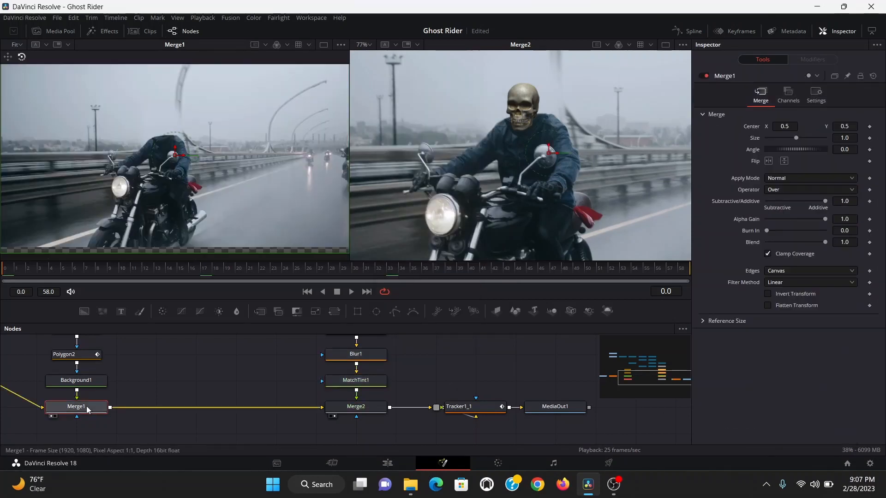
pyautogui.click(352, 380)
pyautogui.moveTo(825, 190); pyautogui.dragTo(169, 199)
pyautogui.scroll(-3, 821, 278)
pyautogui.moveTo(821, 279); pyautogui.dragTo(123, 186)
pyautogui.moveTo(824, 424)
pyautogui.mouseDown()
pyautogui.moveTo(810, 423)
pyautogui.moveTo(818, 418)
pyautogui.mouseUp()
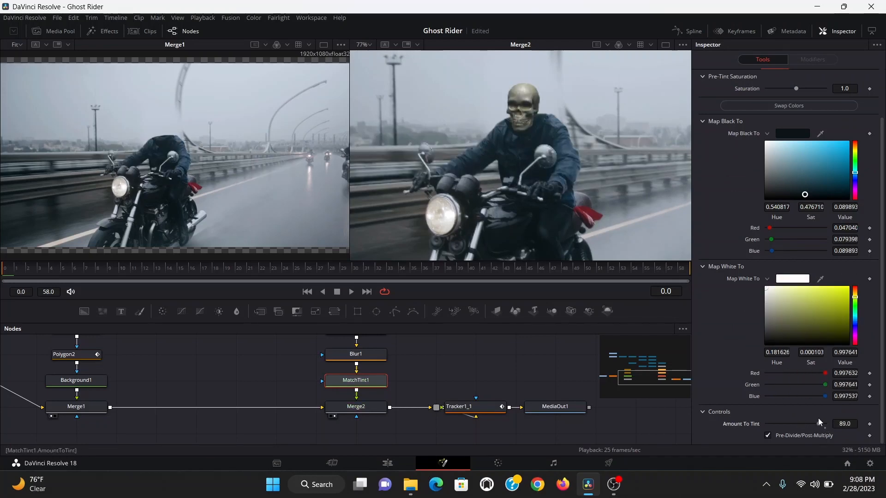
# - Add a Color Curves node after the blur
pyautogui.click(382, 357)
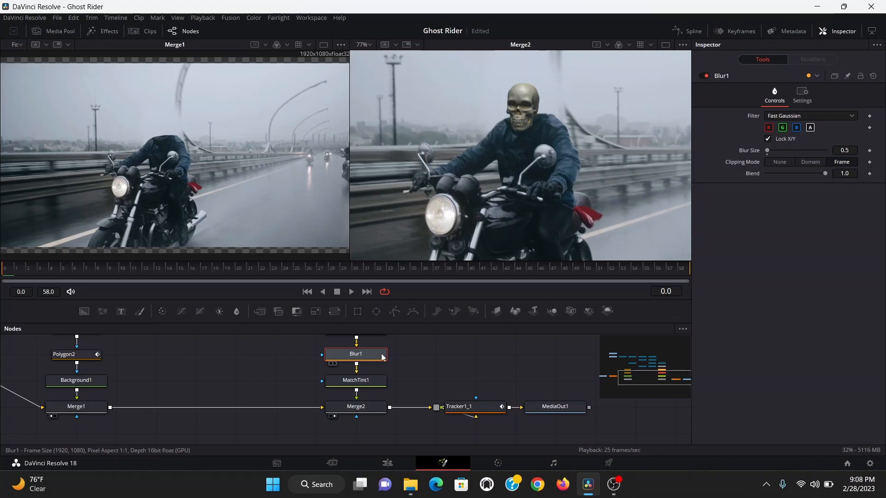
pyautogui.hotkey('shift', 'space')
pyautogui.write('ccv')
pyautogui.press('Return')
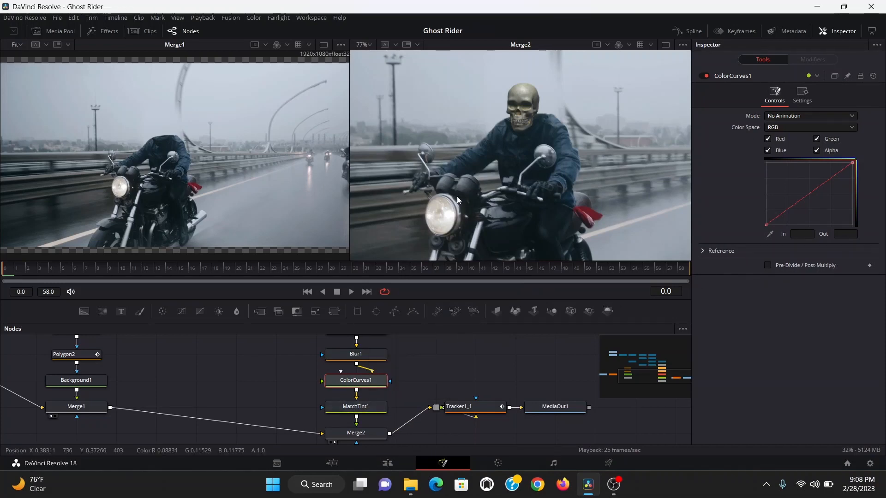
# - Isolate the red channel in Color Curves and pull its midtones down slightly
pyautogui.press('r')
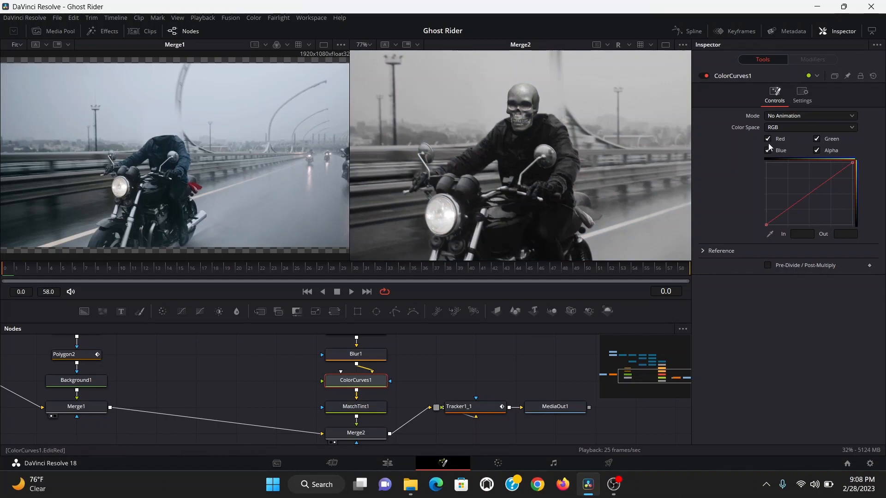
pyautogui.click(816, 150)
pyautogui.click(816, 138)
pyautogui.click(800, 201)
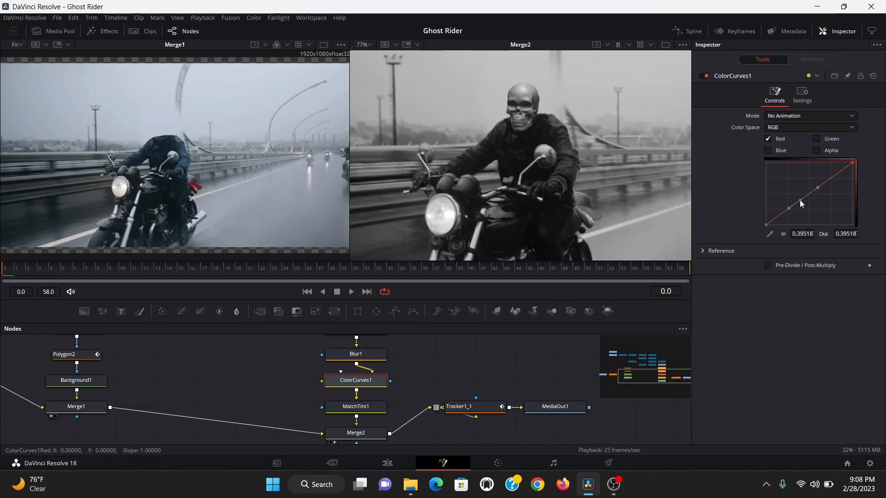
pyautogui.moveTo(799, 201)
pyautogui.mouseDown()
pyautogui.moveTo(810, 199)
pyautogui.moveTo(803, 204)
pyautogui.mouseUp()
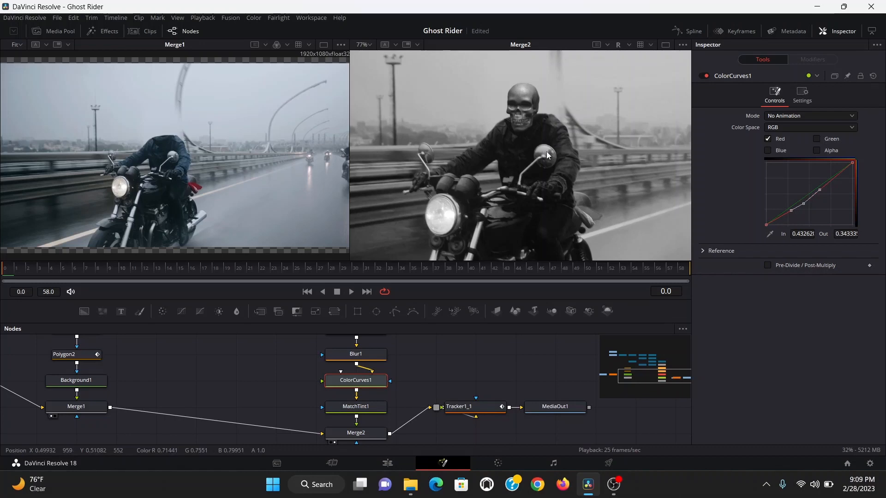
# - Isolate the green channel in Color Curves and pull its midtones down slightly
pyautogui.press('g')
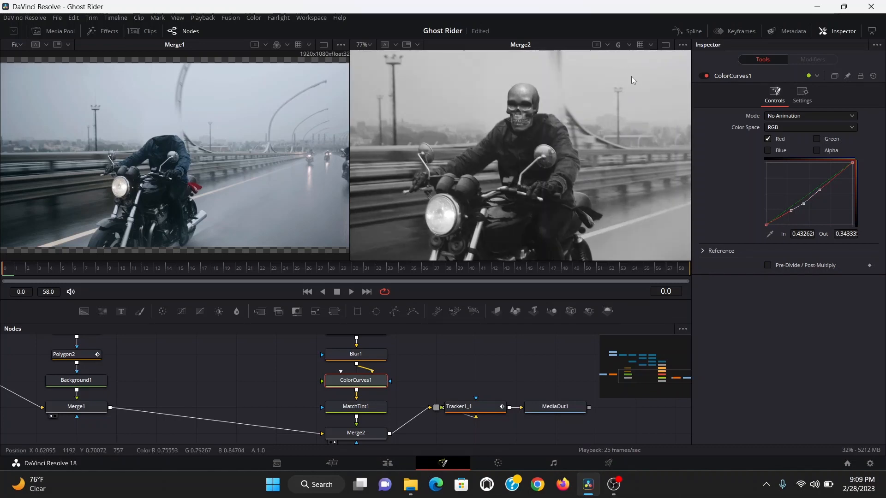
pyautogui.click(815, 138)
pyautogui.click(767, 139)
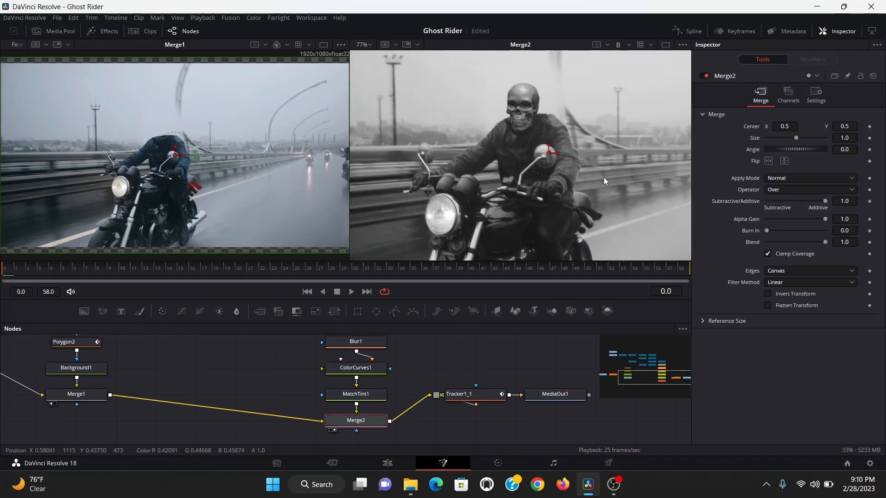
pyautogui.press('c')
pyautogui.click(370, 369)
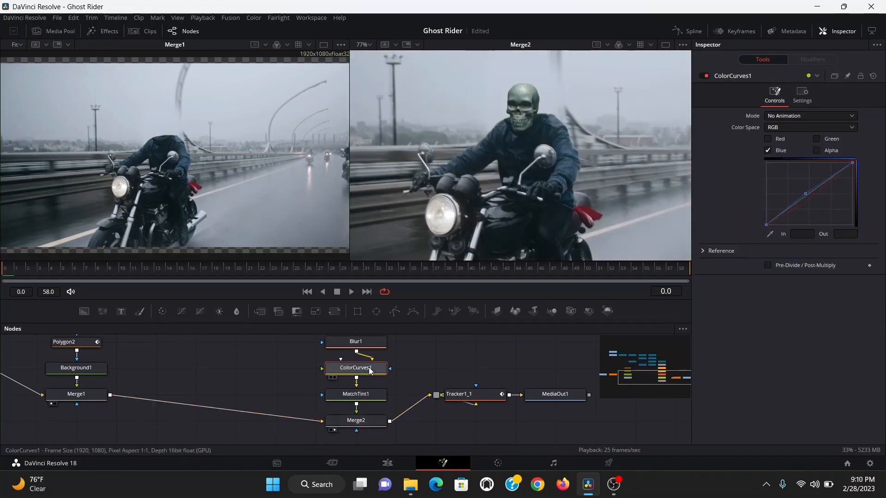
pyautogui.moveTo(804, 193); pyautogui.dragTo(803, 191)
pyautogui.click(804, 200)
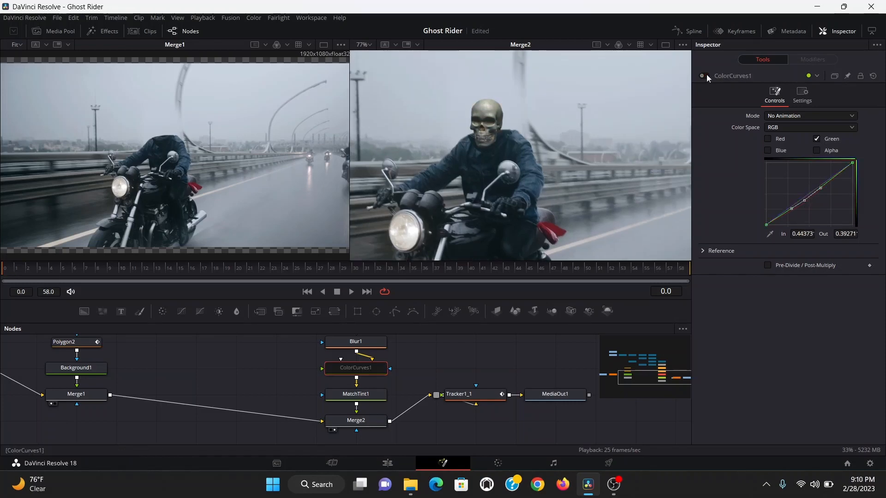
# - Add a particle emitter with a particle renderer and view the render in the second viewer
pyautogui.click(452, 393)
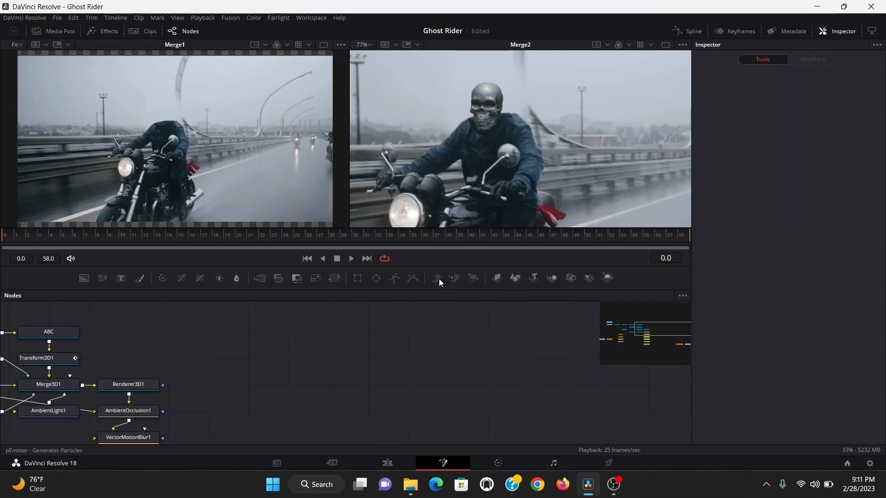
pyautogui.moveTo(439, 278); pyautogui.dragTo(279, 334)
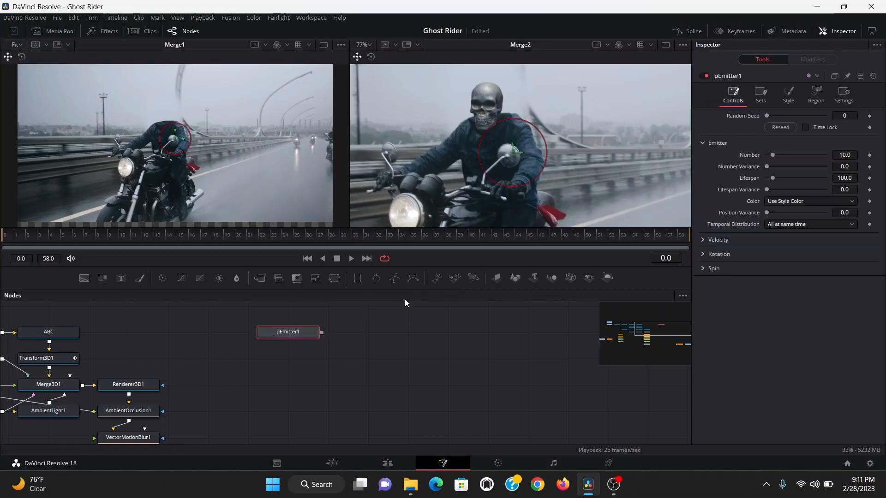
pyautogui.click(472, 278)
pyautogui.press('2')
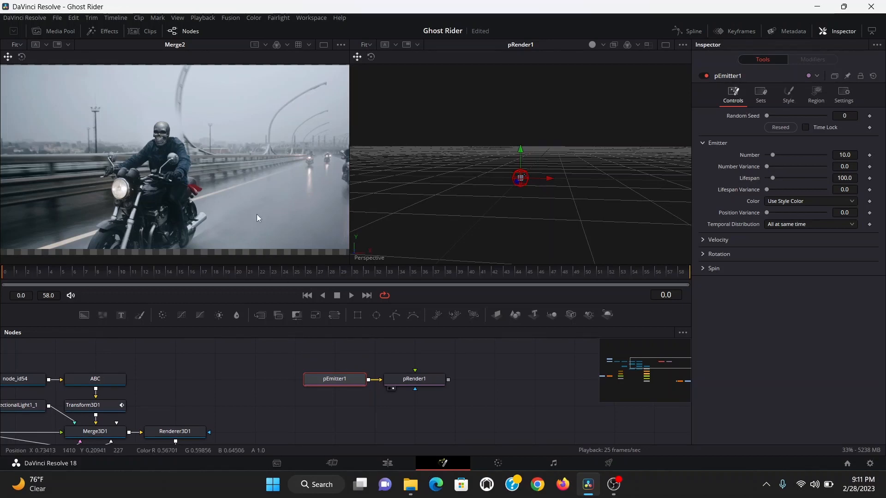
# - Bring the fire frame sequence from the media pool into the node graph and preview it
pyautogui.click(65, 30)
pyautogui.moveTo(104, 133); pyautogui.dragTo(253, 385)
pyautogui.press('1')
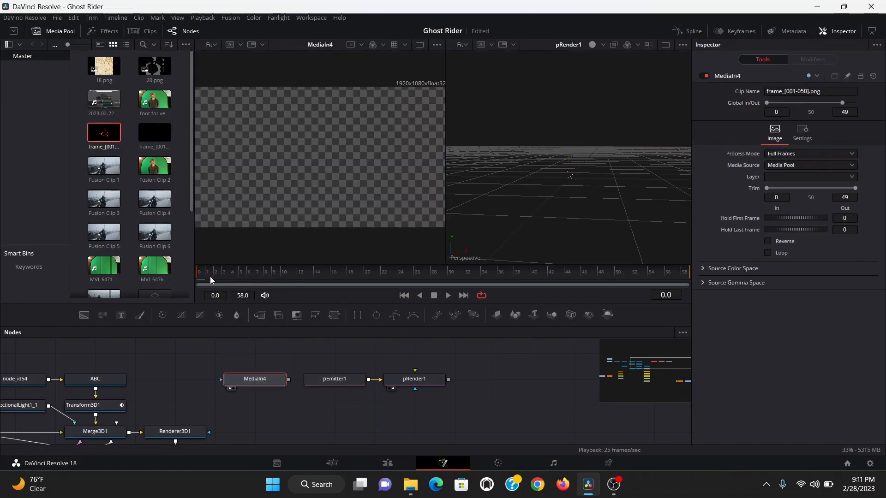
pyautogui.press('space')
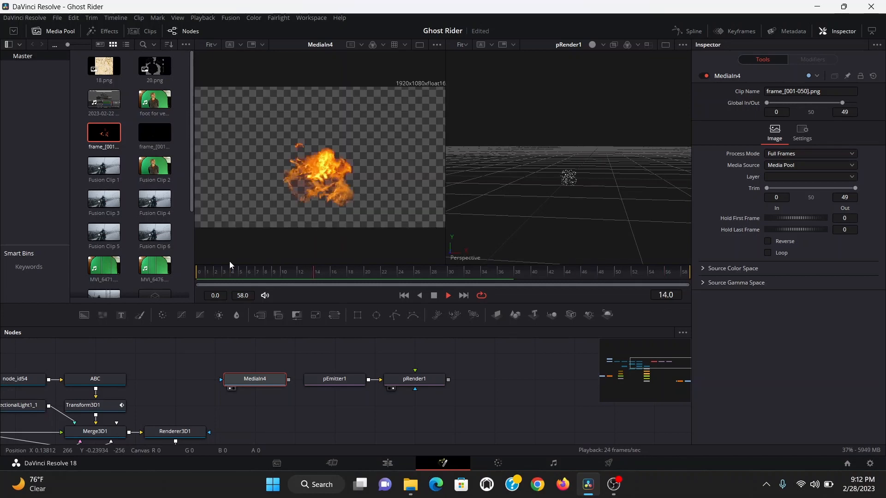
# - Set the particle emitter's style to Bitmap and connect the fire footage as its style bitmap
pyautogui.click(334, 379)
pyautogui.press('space')
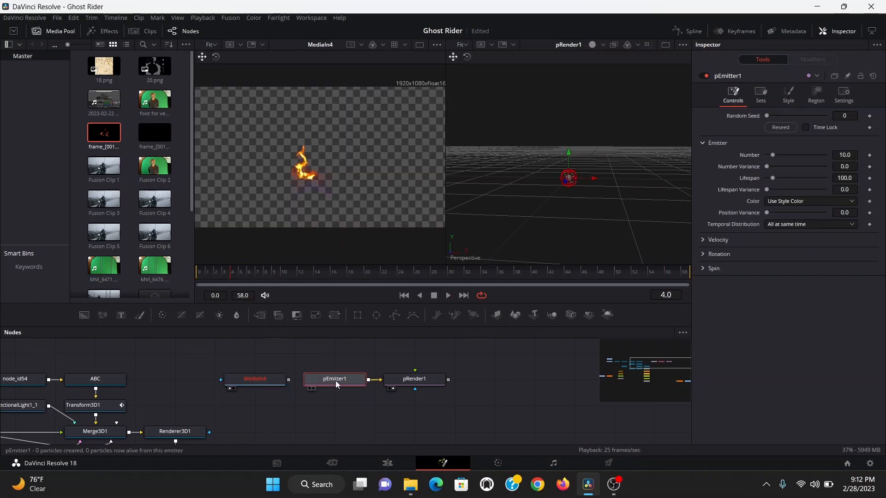
pyautogui.click(785, 96)
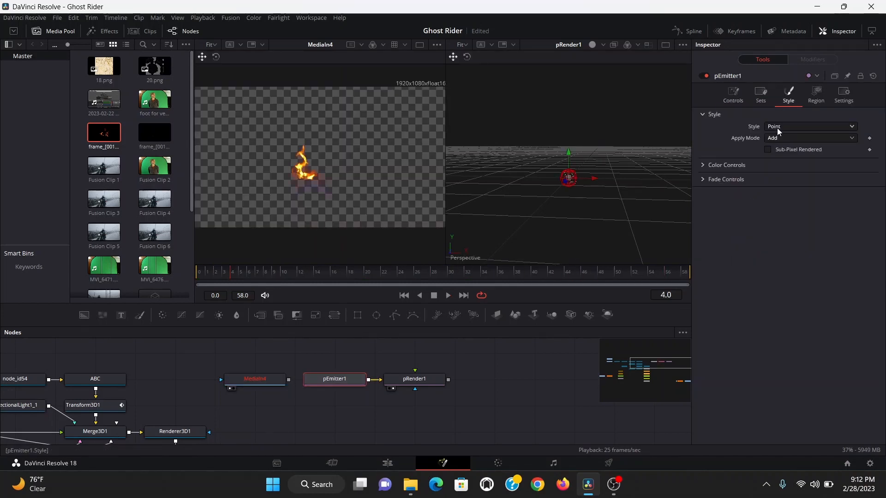
pyautogui.click(777, 128)
pyautogui.click(777, 149)
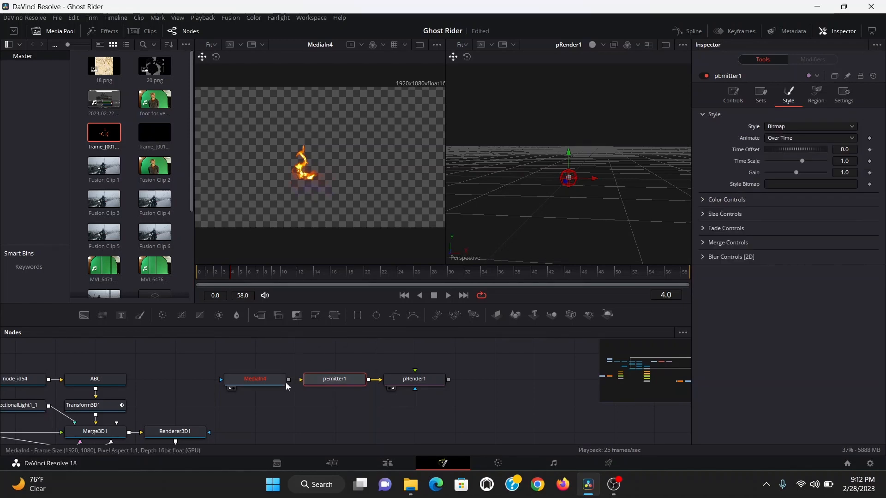
pyautogui.moveTo(288, 379); pyautogui.dragTo(325, 380)
pyautogui.press('space')
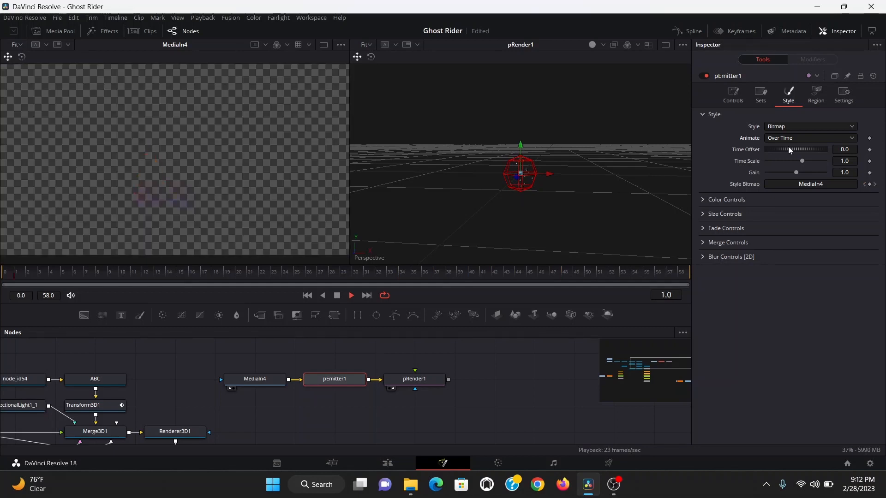
pyautogui.press('space')
# - Set the bitmap animation to Particle Age and the particle size to 1.0
pyautogui.click(782, 139)
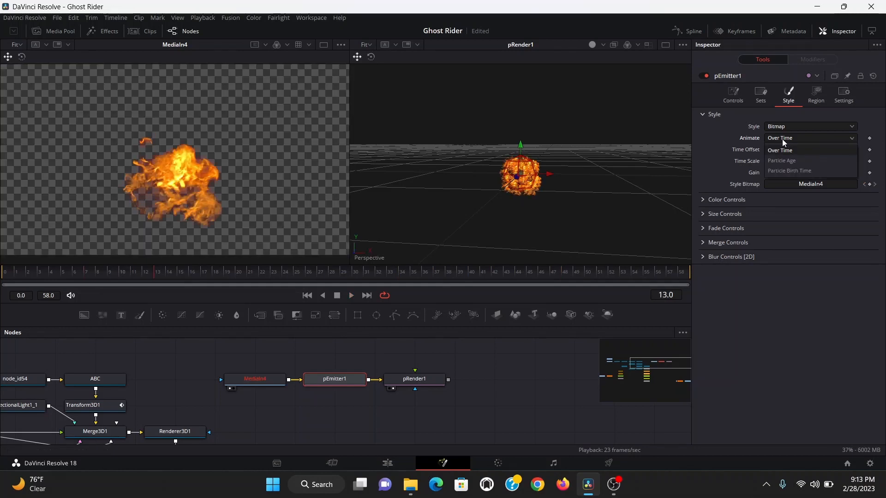
pyautogui.click(783, 161)
pyautogui.press('space')
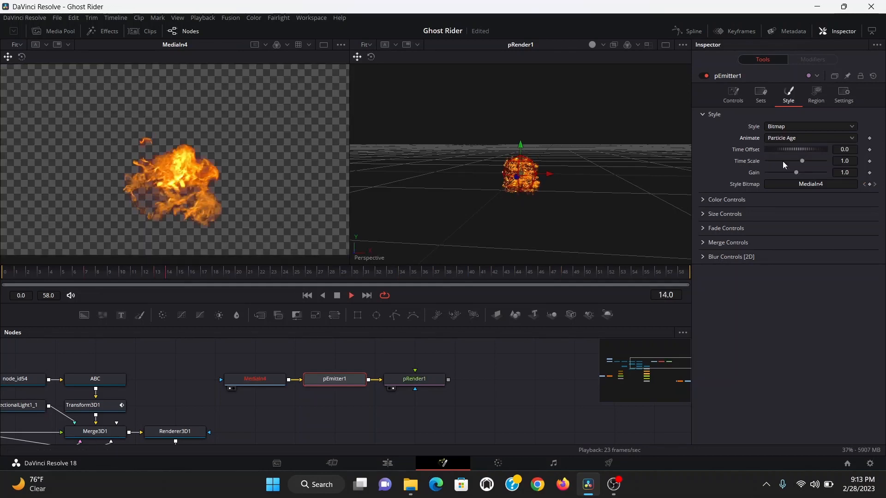
pyautogui.press('space')
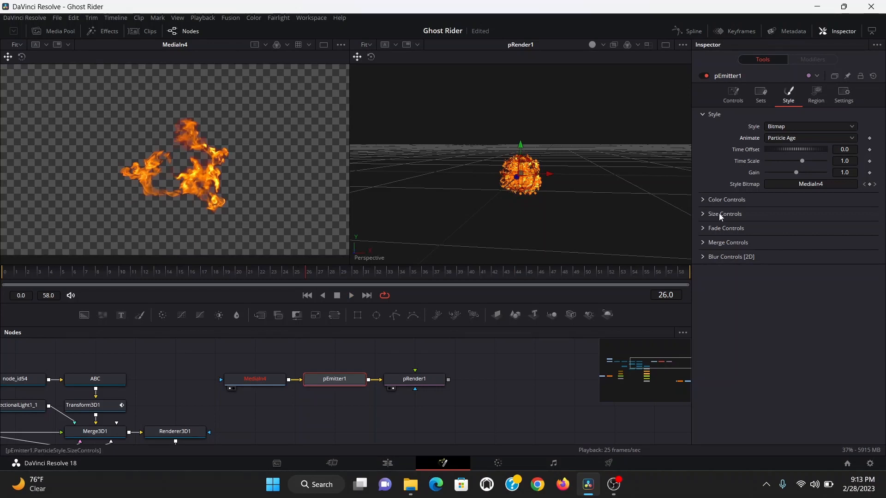
pyautogui.click(704, 216)
pyautogui.click(850, 226)
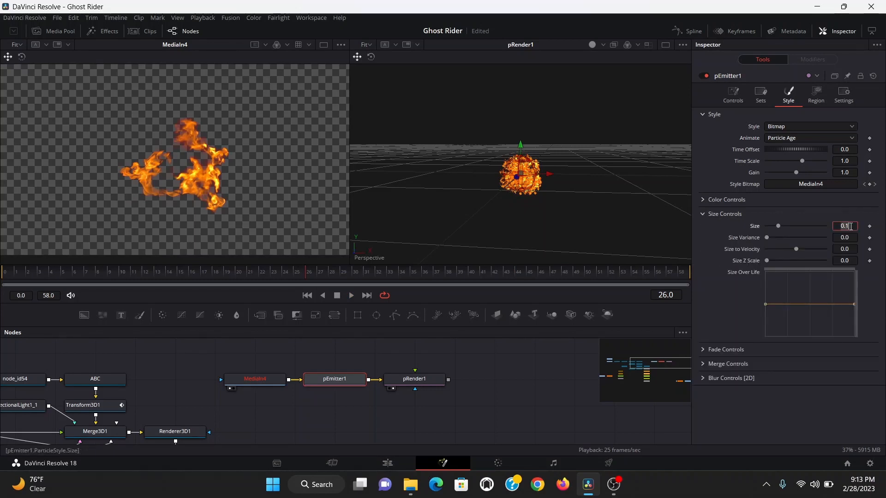
pyautogui.write('1.0')
pyautogui.press('Tab')
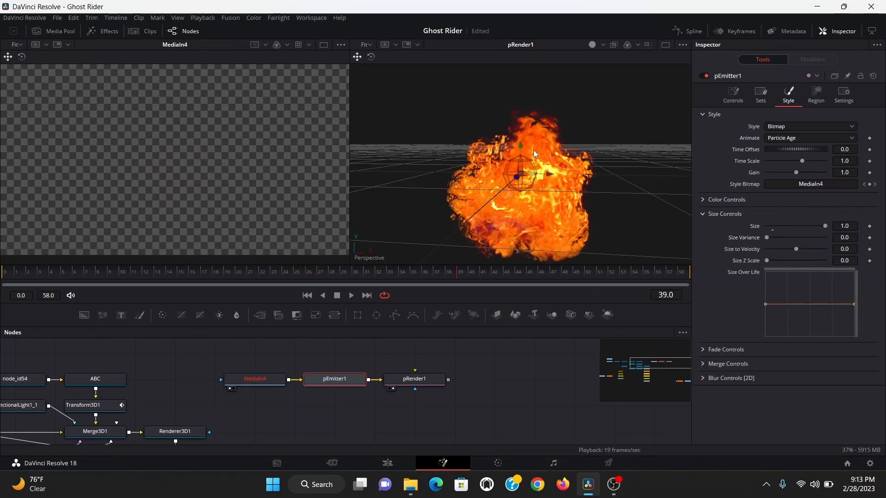
# - Switch the particle viewer's transparency sorting to Quick Sort
pyautogui.rightClick(600, 166)
pyautogui.moveTo(630, 231)
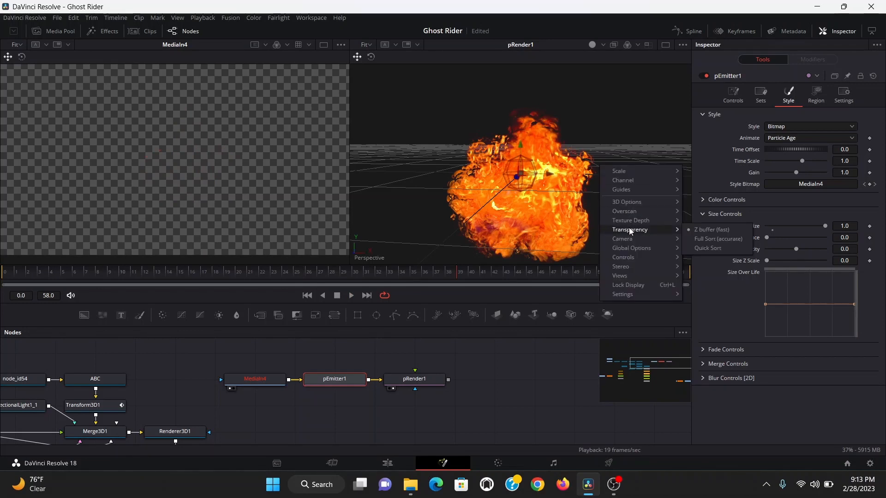
pyautogui.click(706, 248)
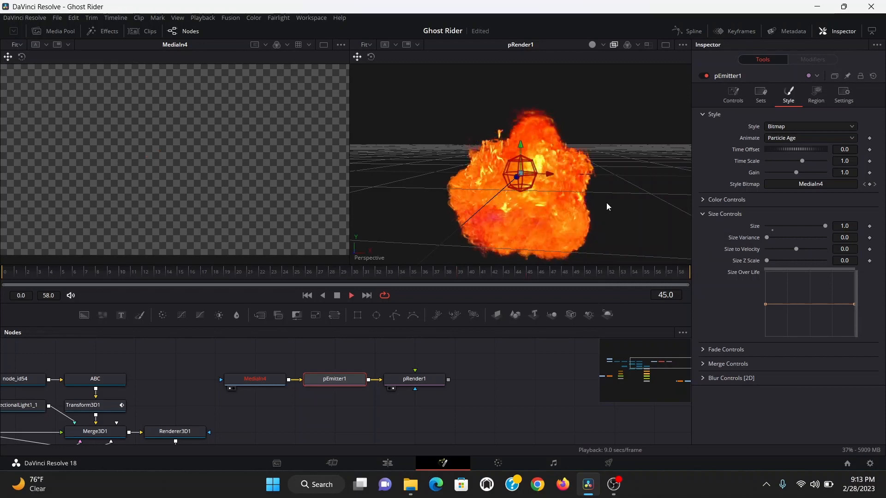
# - Set the emitter's Number to 1 and Number Variance to 2
pyautogui.click(733, 95)
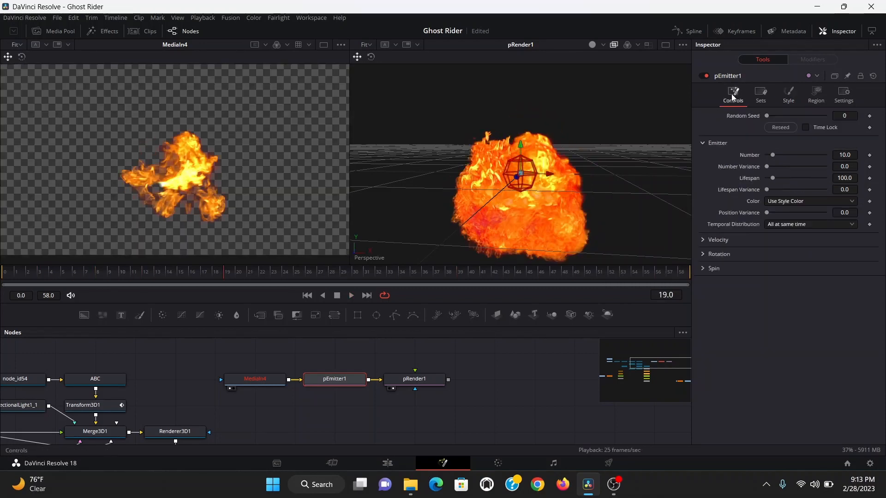
pyautogui.click(851, 155)
pyautogui.write('1')
pyautogui.press('Tab')
pyautogui.write('2')
pyautogui.press('Tab')
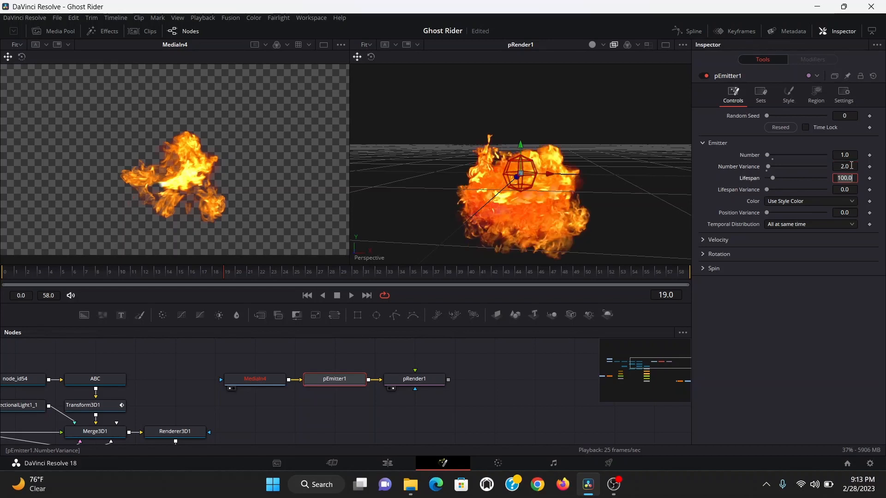
# - Insert a pTurbulence node between the emitter and the particle renderer
pyautogui.hotkey('shift', 'space')
pyautogui.write('turb')
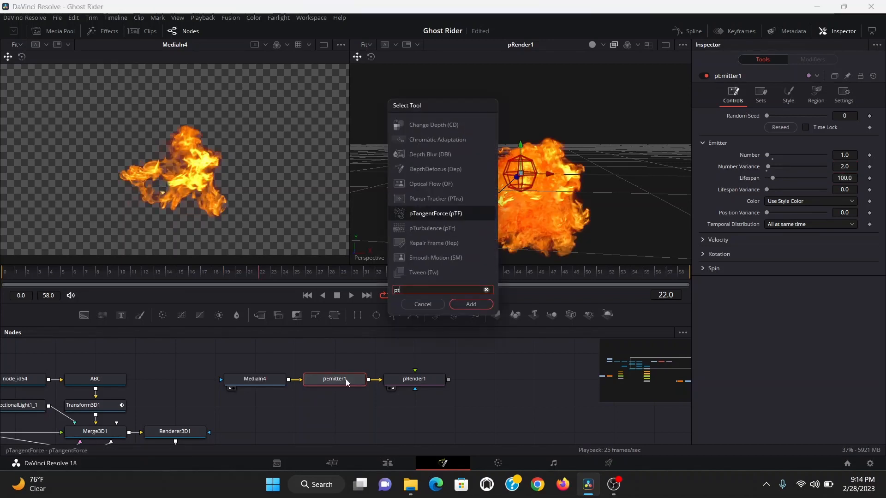
pyautogui.press('Return')
# - Set the turbulence strength to 0.5 and density to about 37, then preview the fire
pyautogui.click(853, 139)
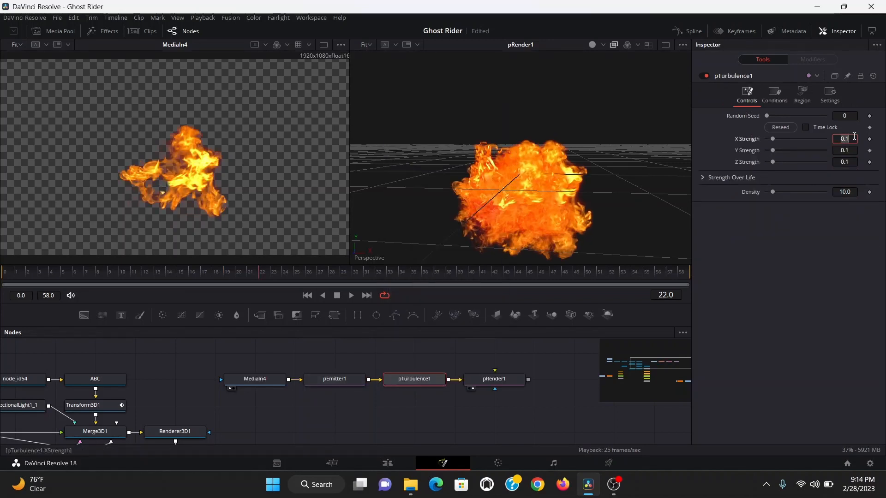
pyautogui.write('.5')
pyautogui.press('Return')
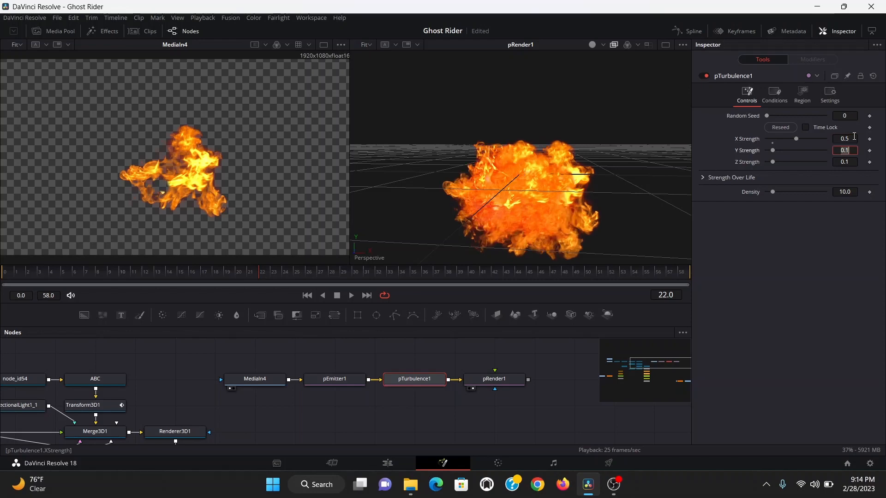
pyautogui.moveTo(773, 192); pyautogui.dragTo(796, 195)
pyautogui.press('space')
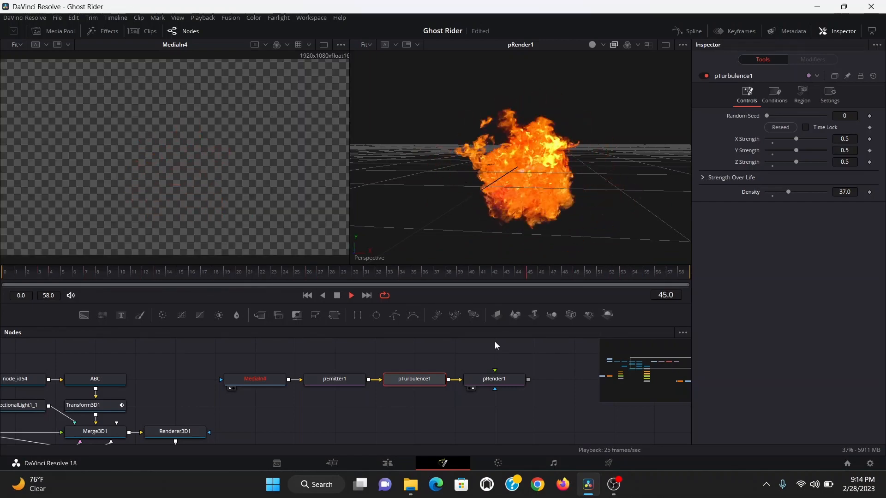
pyautogui.moveTo(194, 273); pyautogui.dragTo(355, 276)
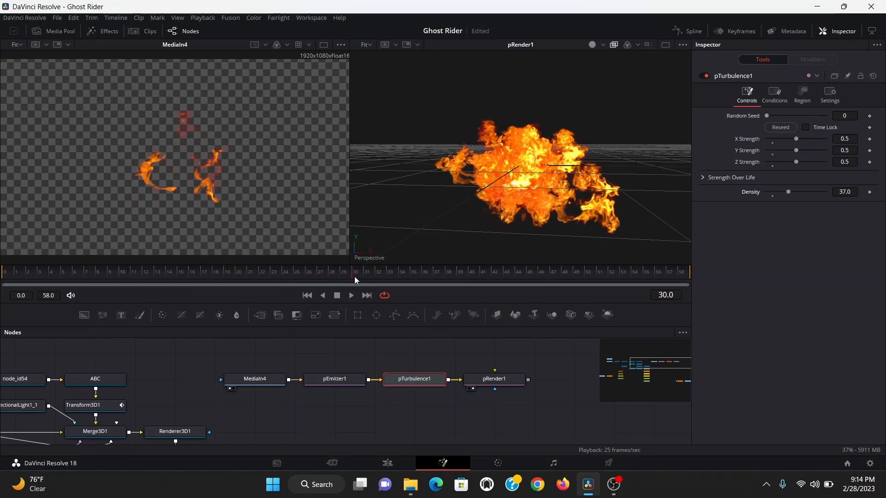
# - Set the particle renderer's Pre-Generate Frames to 30 and play from the first frame
pyautogui.click(492, 380)
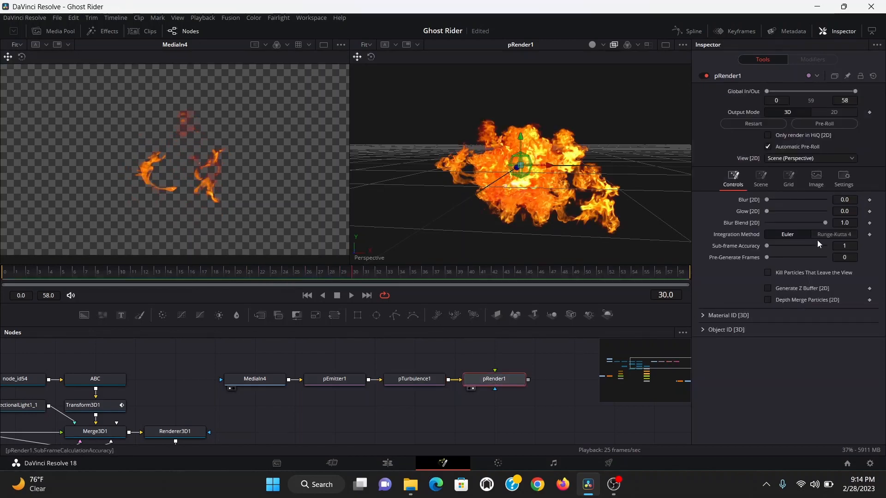
pyautogui.click(850, 259)
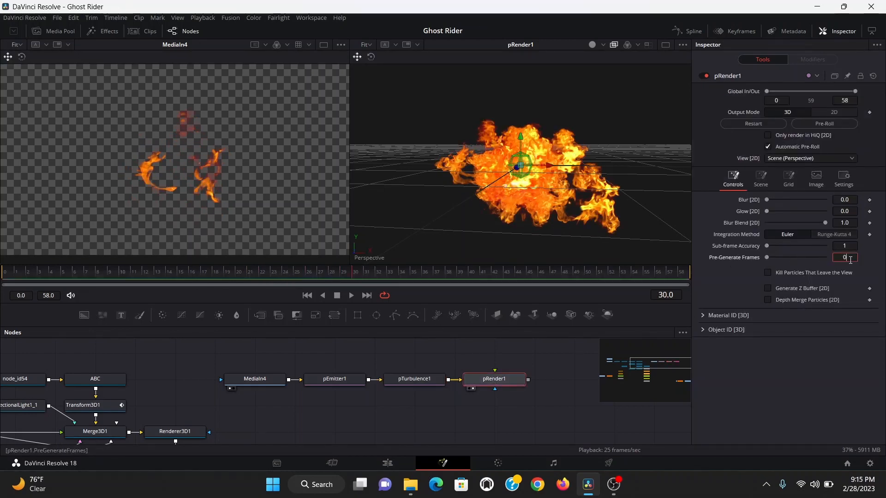
pyautogui.write('30')
pyautogui.press('Tab')
pyautogui.click(308, 295)
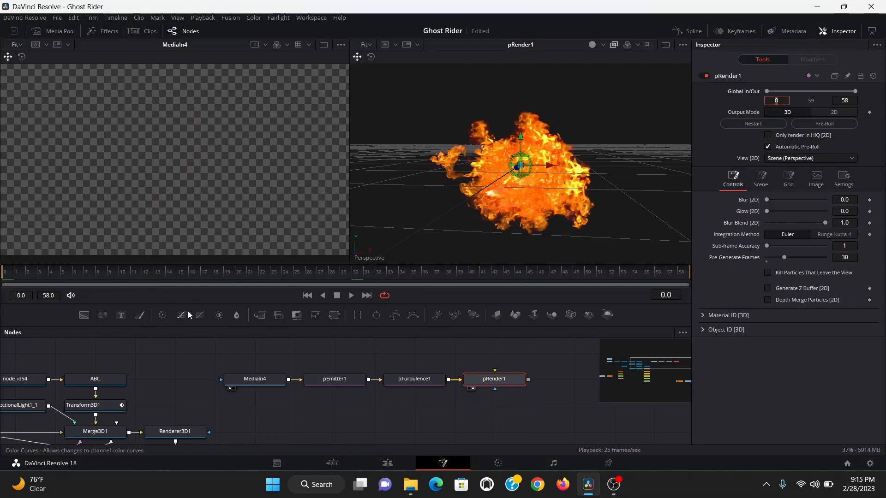
pyautogui.press('space')
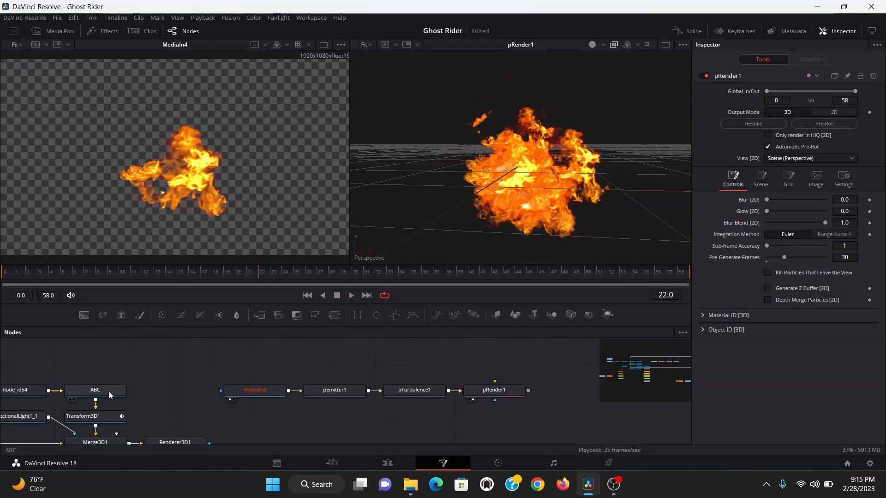
# - Enlarge the emitter's sphere region to about 0.378 while viewing the skull alongside
pyautogui.moveTo(99, 391); pyautogui.dragTo(152, 210)
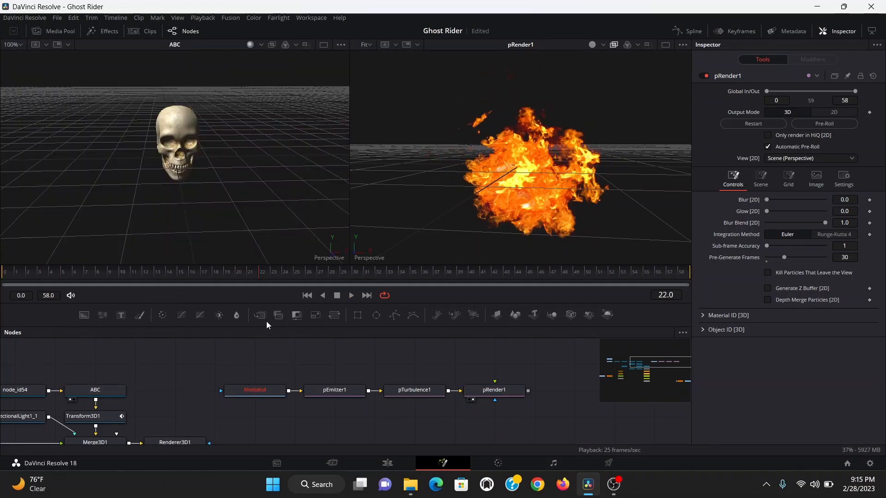
pyautogui.click(336, 391)
pyautogui.moveTo(237, 203); pyautogui.dragTo(237, 203)
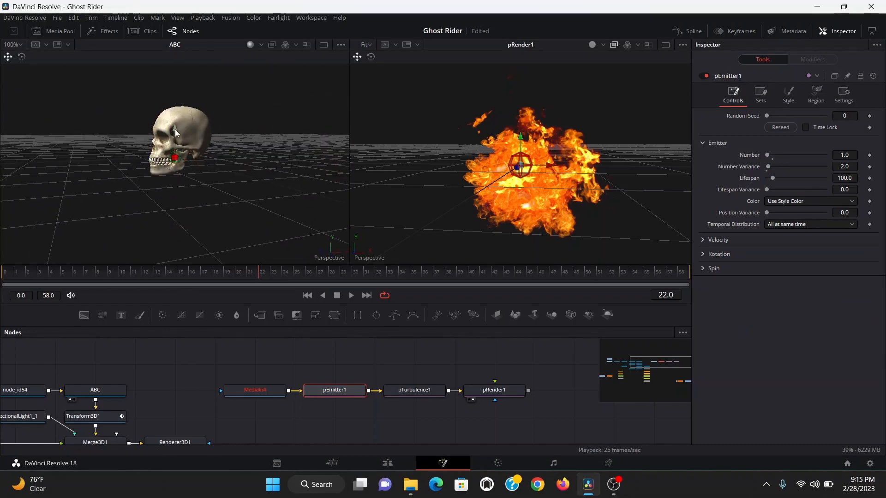
pyautogui.scroll(2, 176, 132)
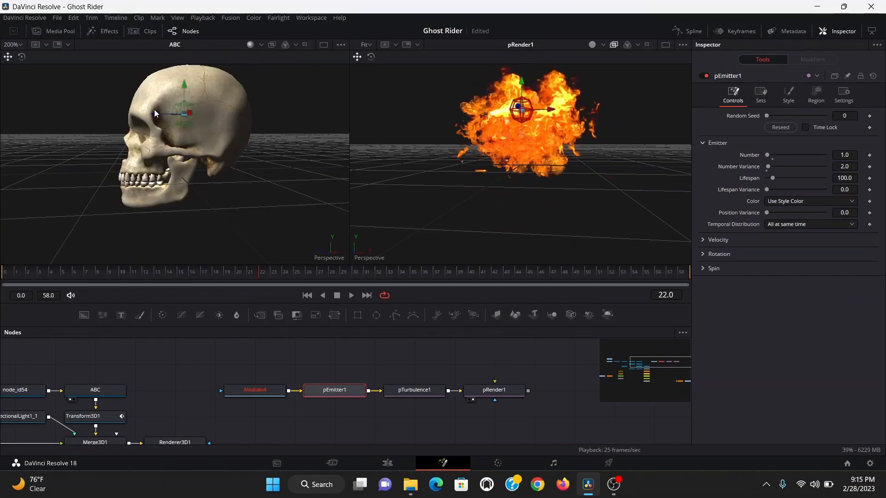
pyautogui.click(815, 97)
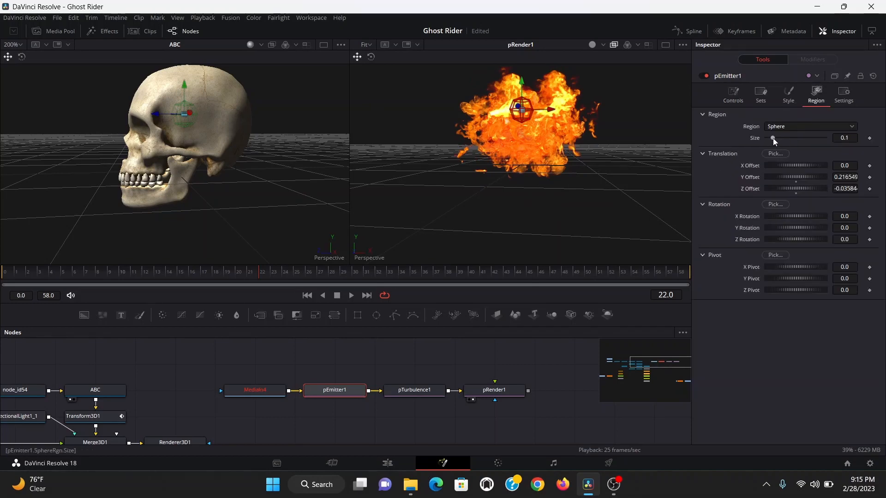
pyautogui.moveTo(773, 137); pyautogui.dragTo(789, 138)
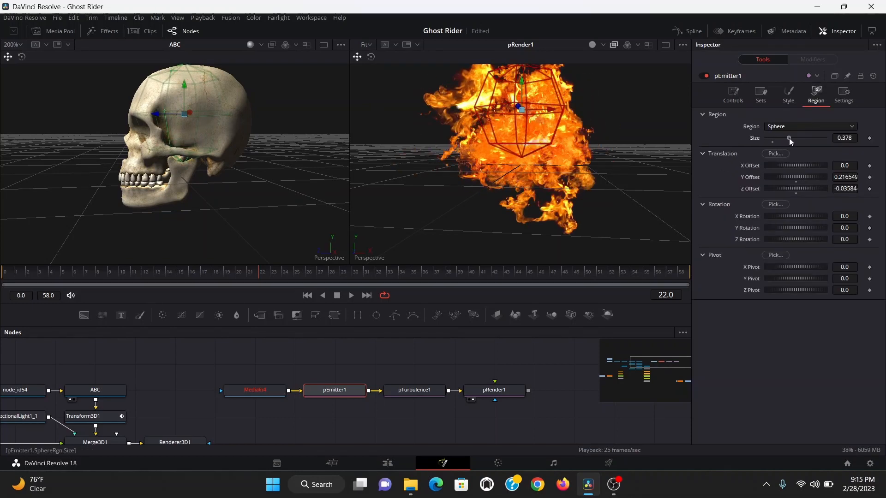
# - Paste a copy of the skull's Transform3D after the particle renderer
pyautogui.click(118, 416)
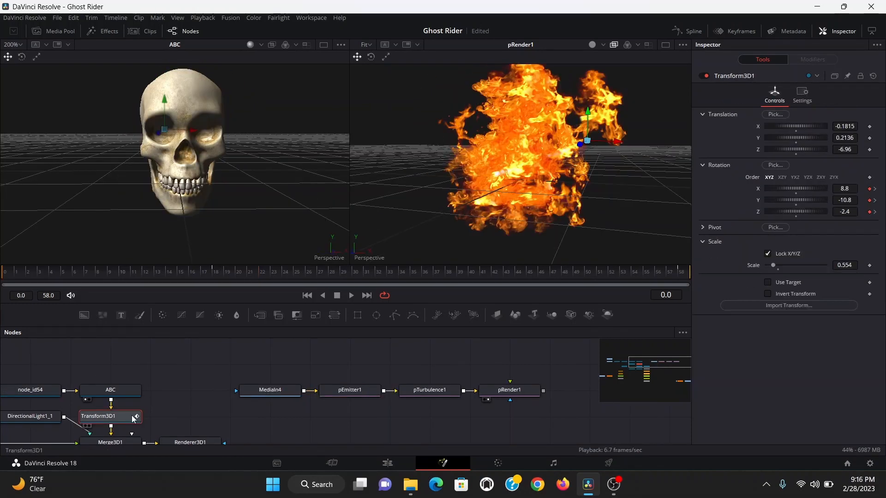
pyautogui.click(522, 392)
pyautogui.hotkey('ctrl', 'v')
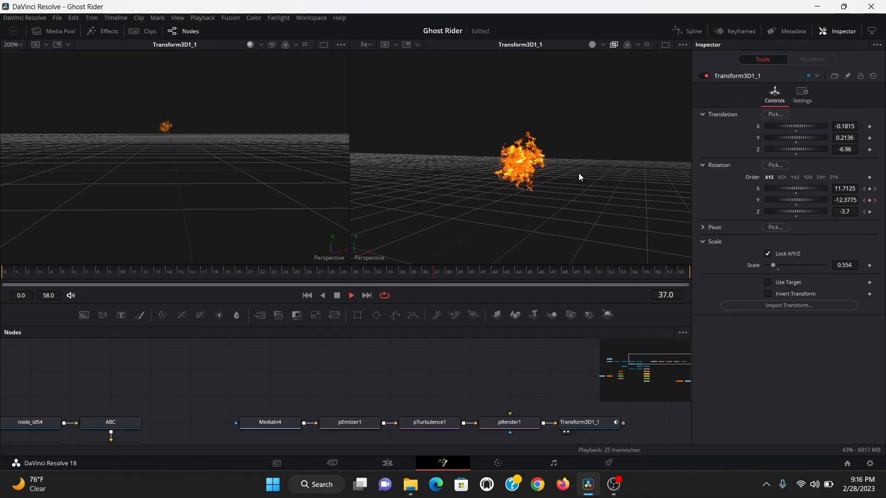
pyautogui.press('space')
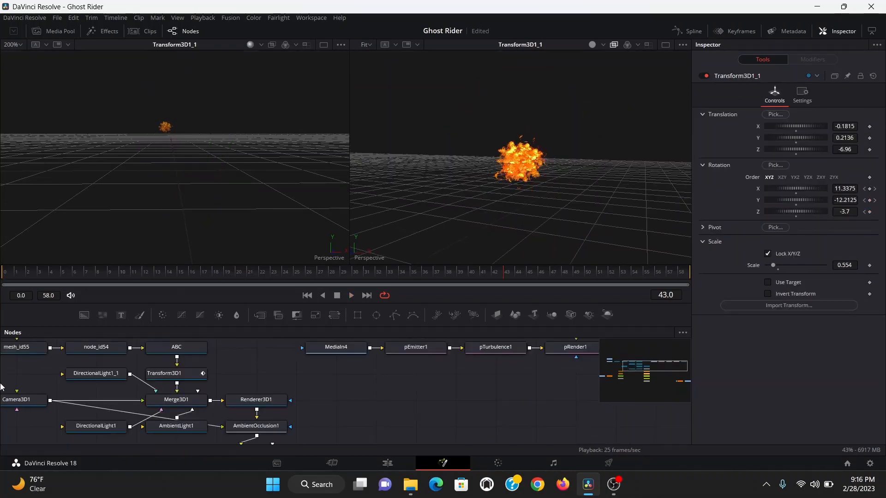
# - Copy the 3D camera and merge it with the transformed particles in a new Merge3D node
pyautogui.click(16, 399)
pyautogui.hotkey('ctrl', 'c')
pyautogui.hotkey('ctrl', 'v')
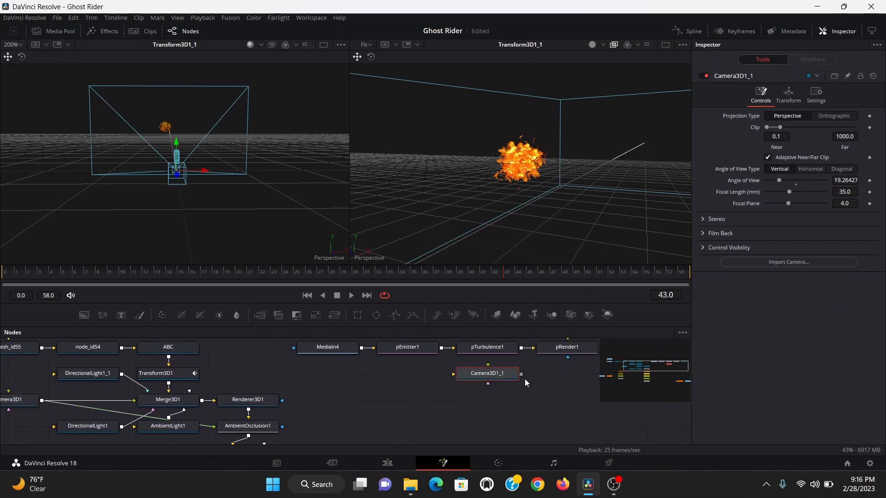
pyautogui.hscroll(1, 524, 378)
pyautogui.moveTo(505, 374); pyautogui.dragTo(544, 348)
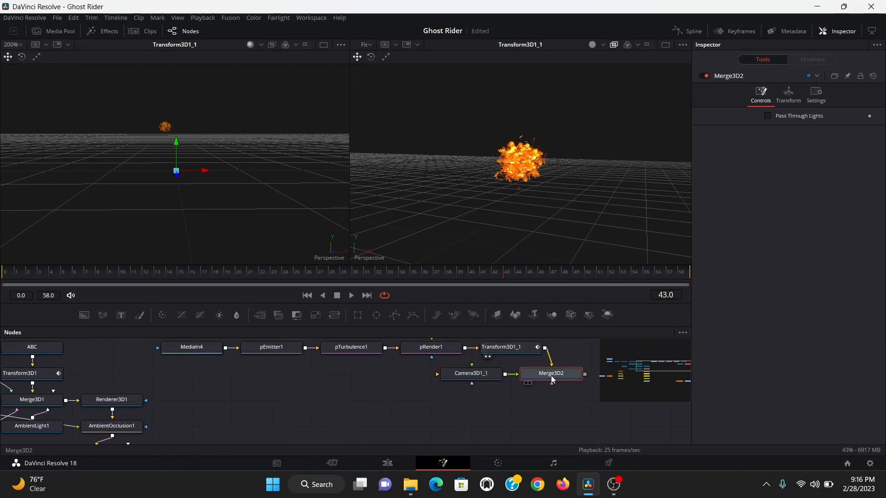
# - View the new merge in both viewers, looking through the copied camera in the first
pyautogui.press('1')
pyautogui.press('2')
pyautogui.rightClick(333, 258)
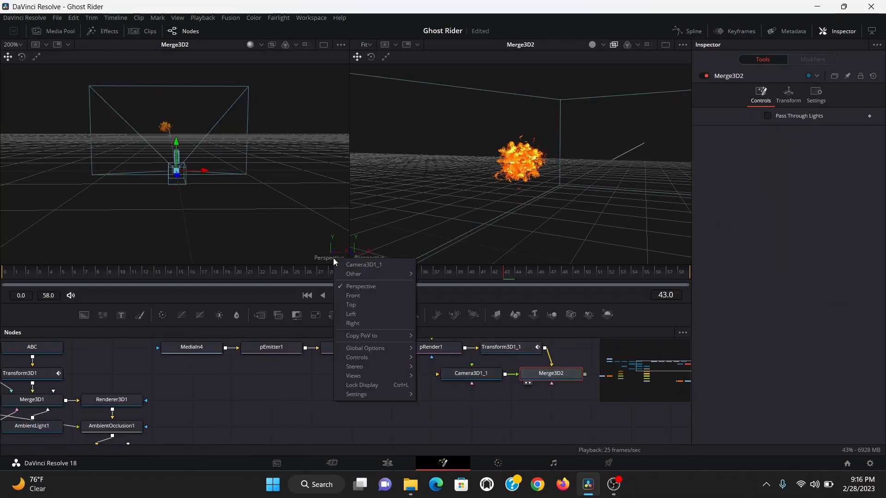
pyautogui.click(364, 264)
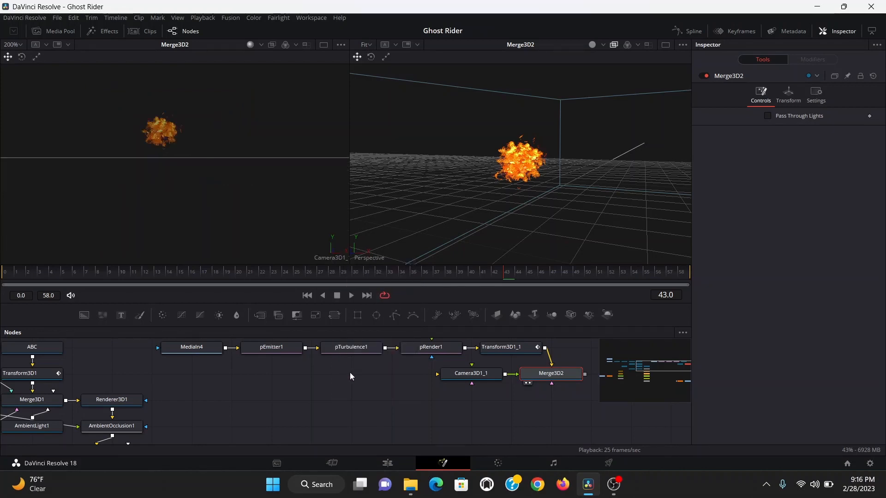
pyautogui.scroll(-3, 394, 378)
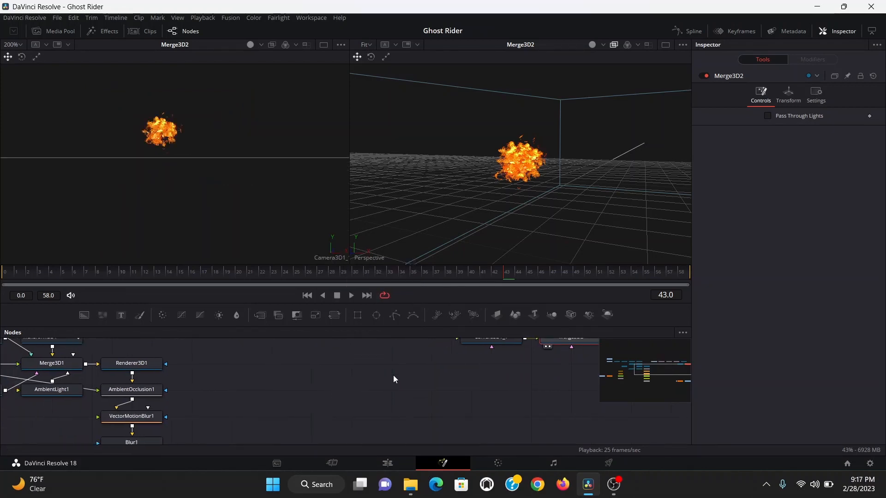
# - Connect the tracked footage merge into the new Merge3D so the background plate sits behind the flames
pyautogui.scroll(-3, 393, 377)
pyautogui.moveTo(154, 438); pyautogui.dragTo(450, 357)
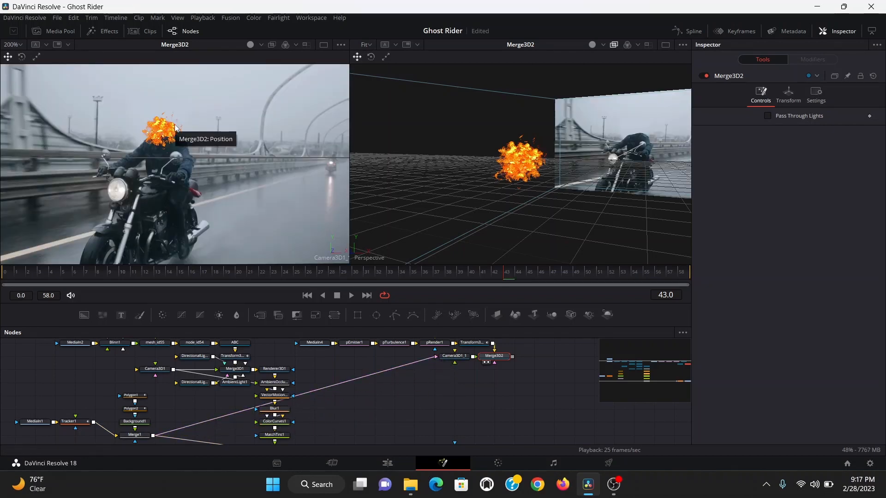
pyautogui.click(21, 272)
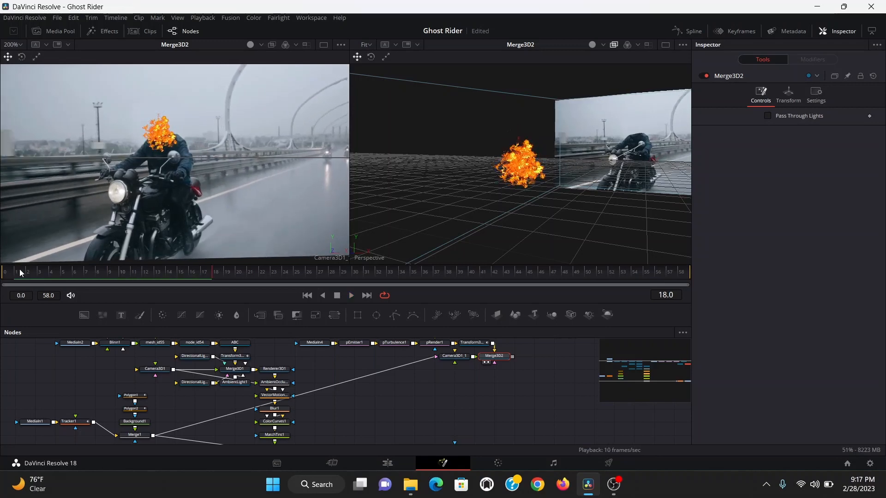
# - Insert a pDirectionalForce after pTurbulence and set its Direction to 0 and Direction Z to -90
pyautogui.scroll(5, 298, 358)
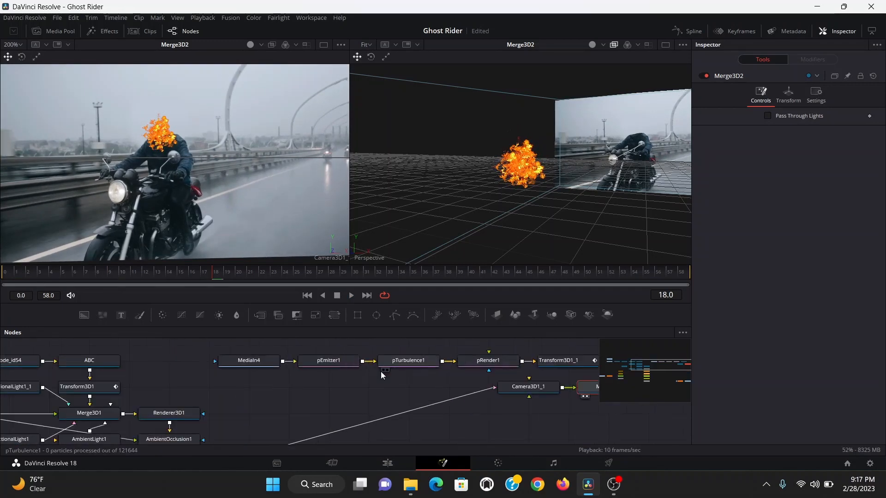
pyautogui.click(421, 366)
pyautogui.hotkey('shift', 'space')
pyautogui.write('dir')
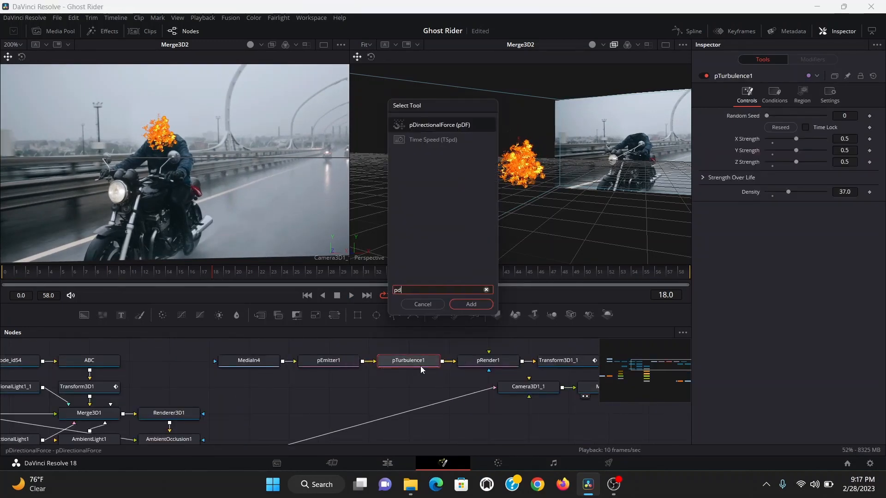
pyautogui.press('Return')
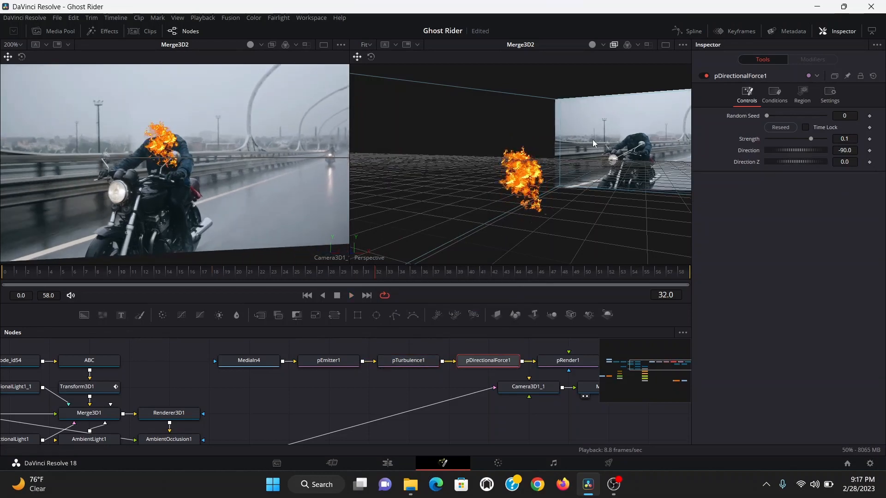
pyautogui.click(842, 150)
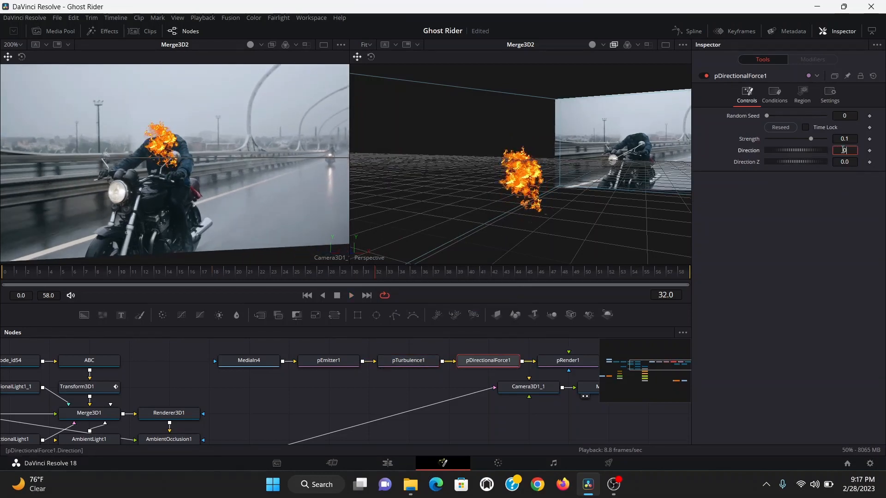
pyautogui.write('0')
pyautogui.press('Tab')
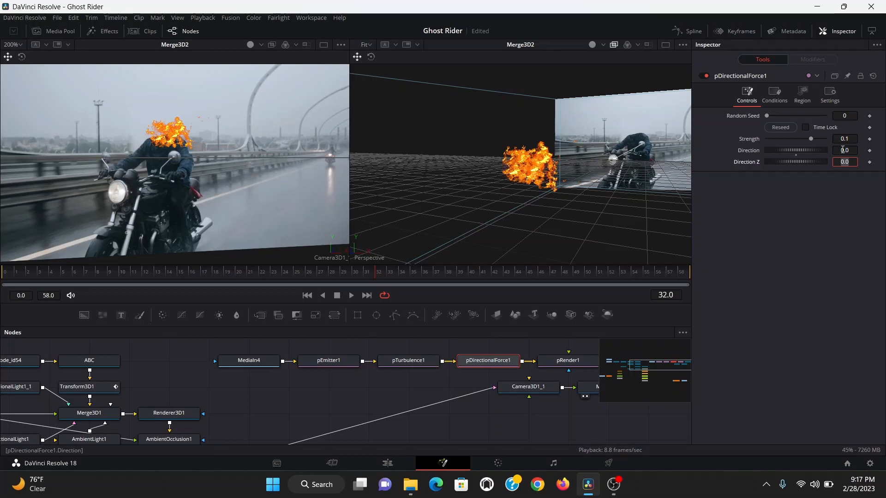
pyautogui.press('Return')
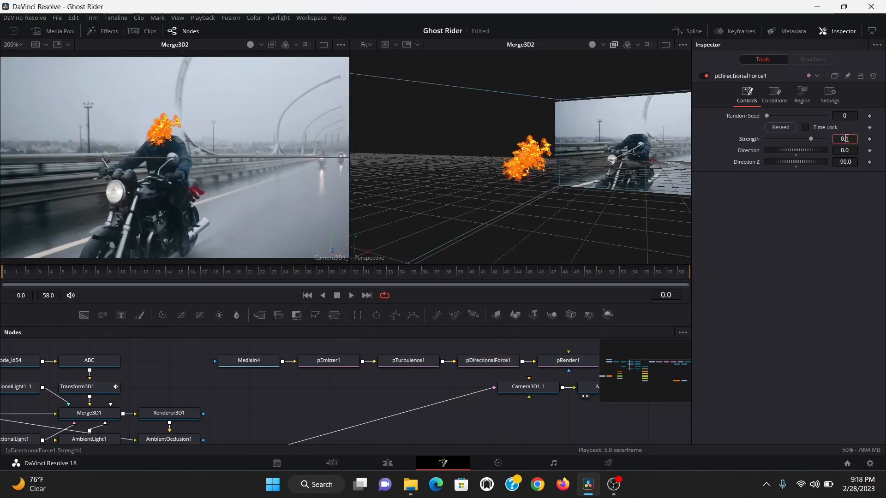
# - Set the directional force's Strength to 0.5 and its Direction to about -6.7
pyautogui.write('0.5')
pyautogui.press('Tab')
pyautogui.write('-6.1')
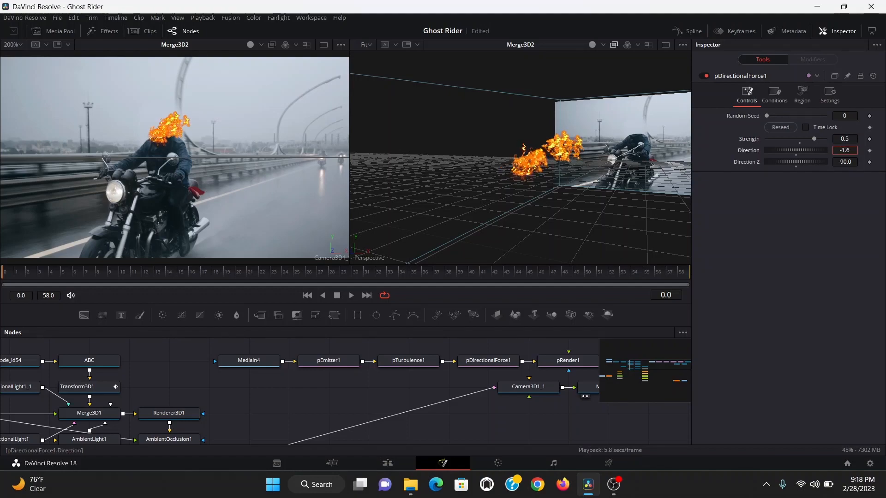
pyautogui.moveTo(845, 150); pyautogui.dragTo(838, 151)
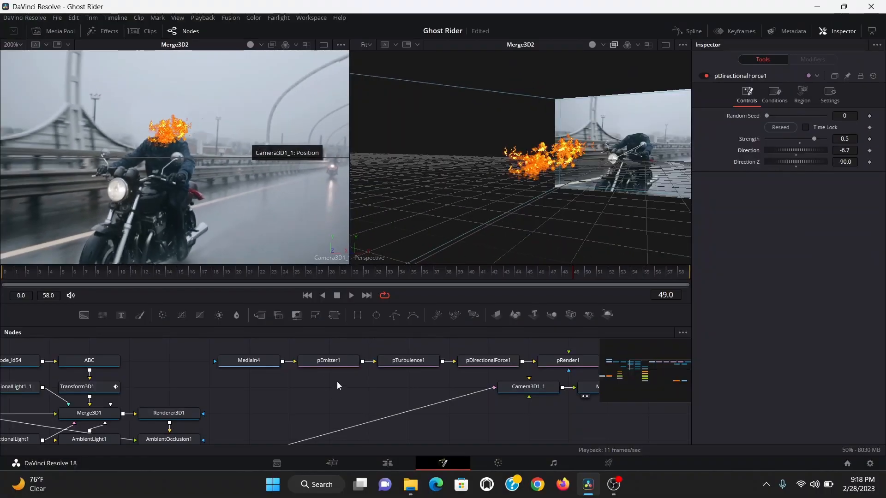
# - Set the particle emitter's Number to 2
pyautogui.click(334, 365)
pyautogui.click(733, 95)
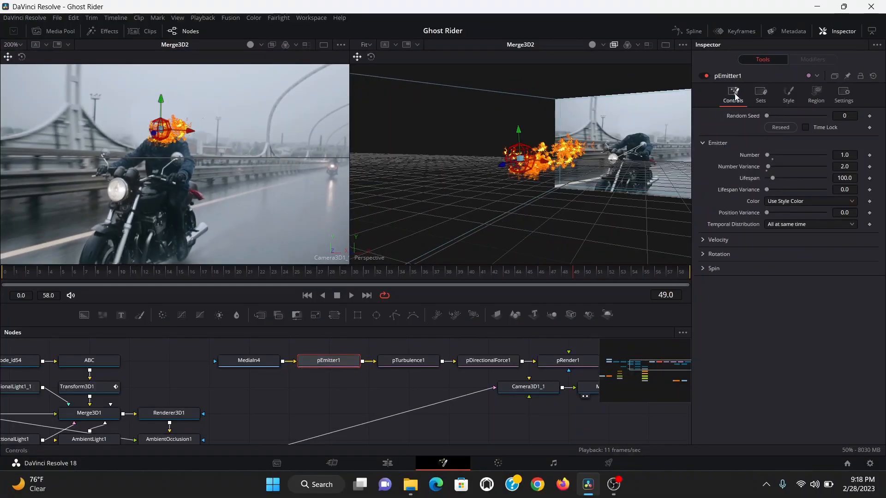
pyautogui.click(849, 156)
pyautogui.write('2')
pyautogui.press('Return')
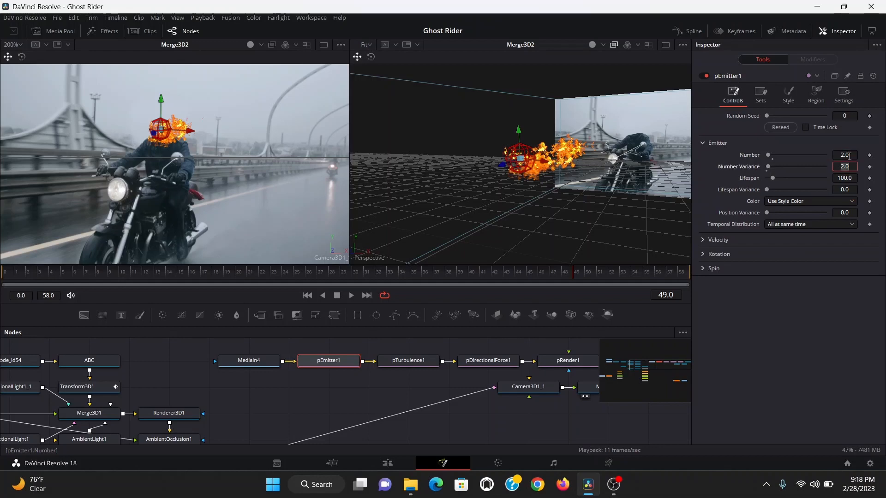
# - Add a Renderer 3D node after the new Merge3D
pyautogui.moveTo(486, 389); pyautogui.dragTo(353, 408)
pyautogui.hscroll(5, 353, 408)
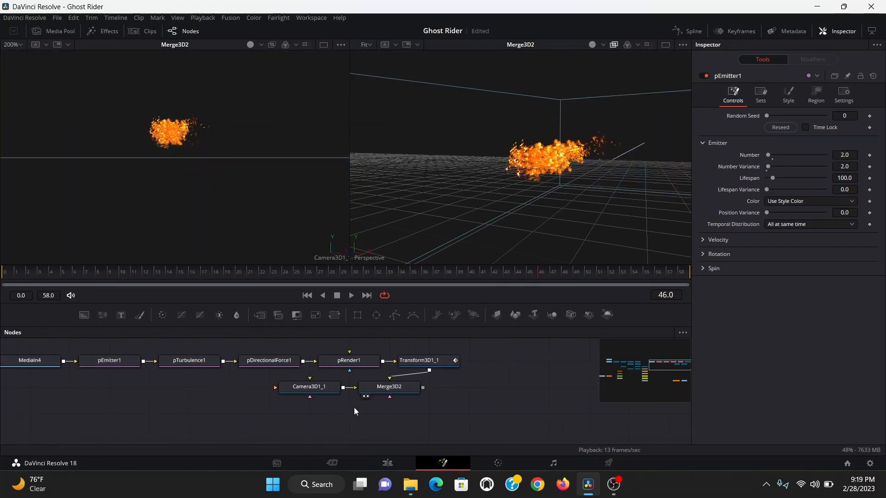
pyautogui.click(388, 390)
pyautogui.hotkey('shift', 'space')
pyautogui.write('pdrende')
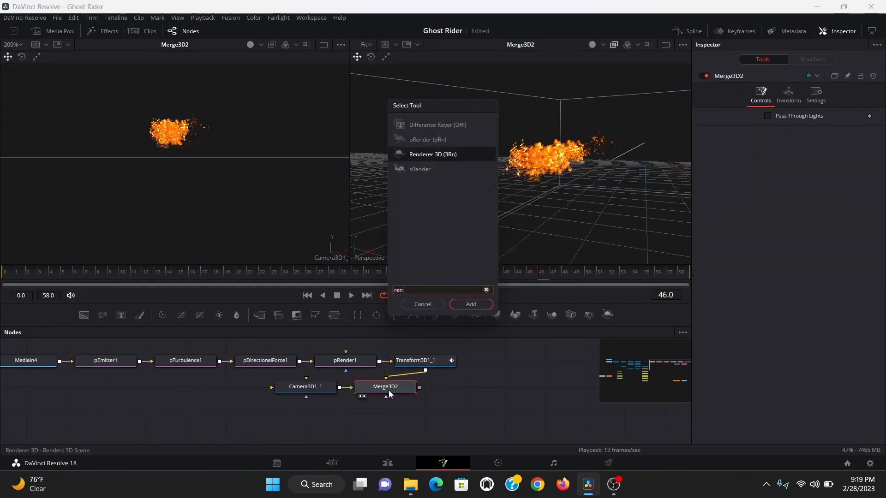
pyautogui.press('Return')
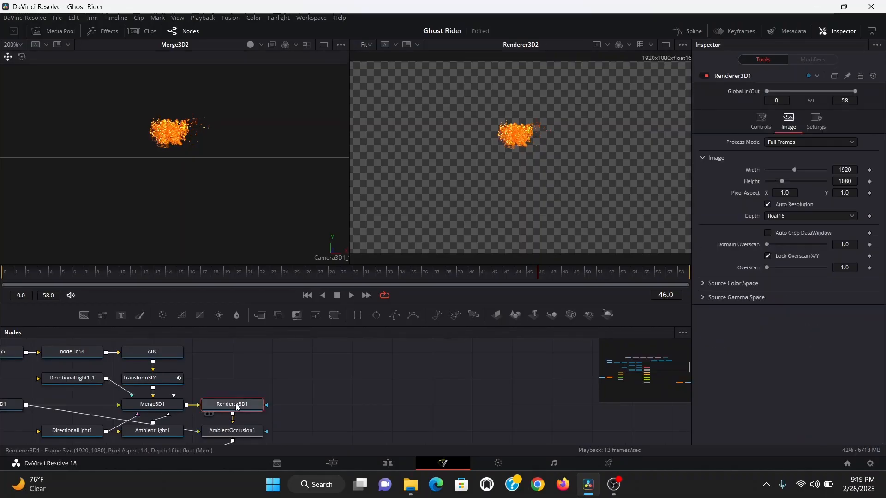
# - Enable the World Position output channel on the skull's Renderer3D1
pyautogui.press('1')
pyautogui.click(761, 121)
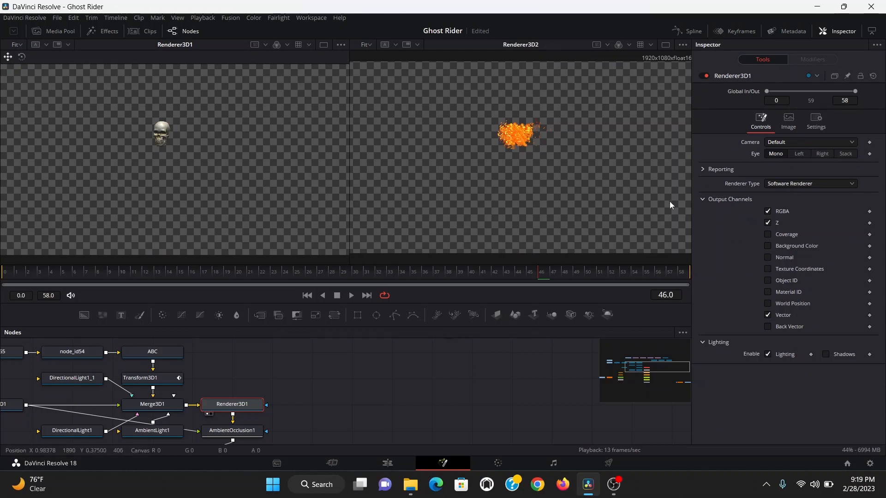
pyautogui.click(768, 302)
# - Add a Channel Booleans node fed by the skull's Renderer3D1 and view it
pyautogui.hotkey('shift', 'space')
pyautogui.write('chan')
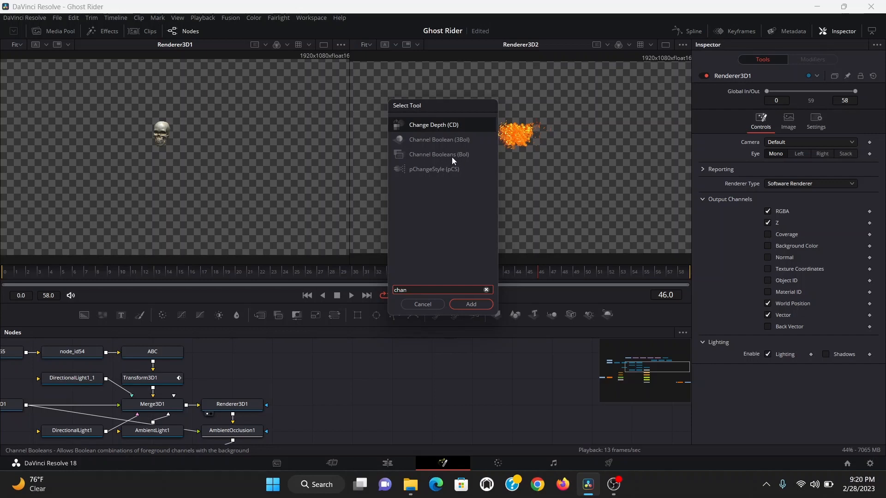
pyautogui.click(431, 155)
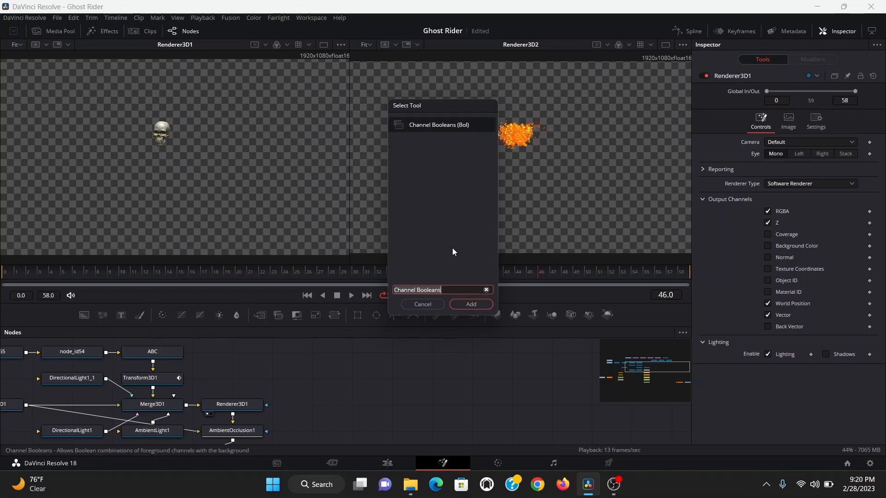
pyautogui.press('Return')
pyautogui.moveTo(300, 351); pyautogui.dragTo(264, 375)
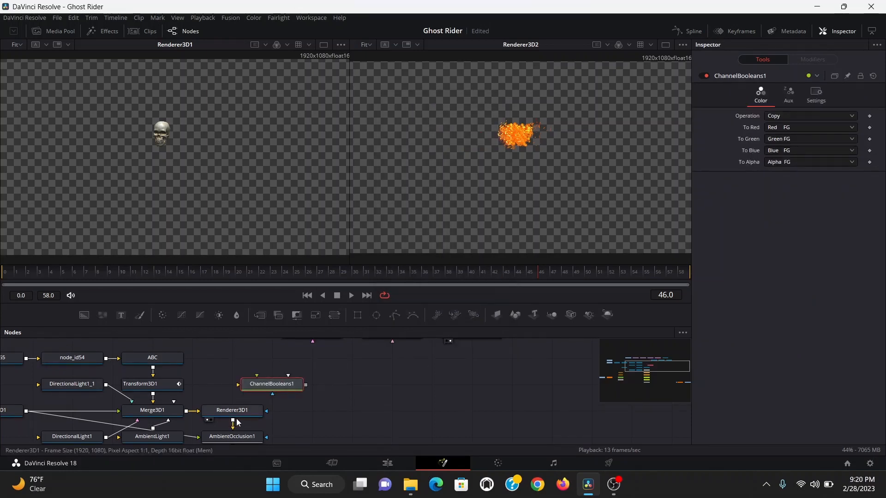
pyautogui.moveTo(233, 421); pyautogui.dragTo(272, 395)
pyautogui.press('1')
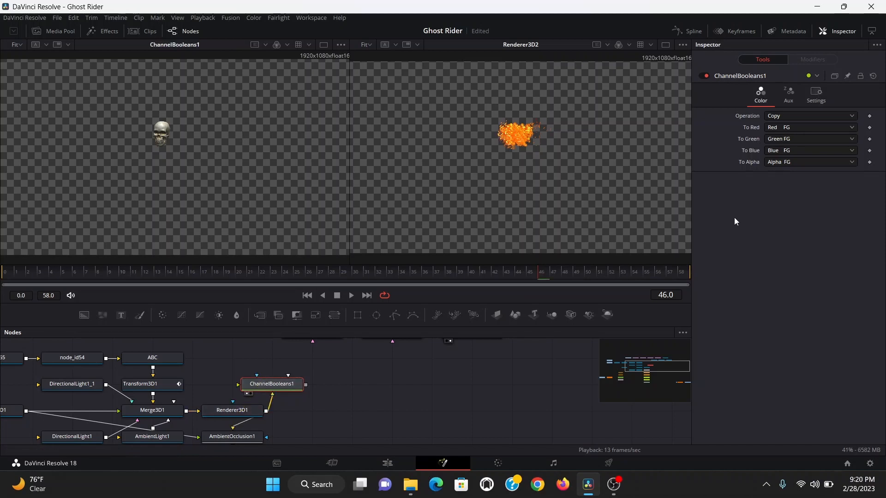
# - Set the Channel Booleans To Alpha channel to Z Position FG
pyautogui.click(783, 160)
pyautogui.scroll(-5, 801, 186)
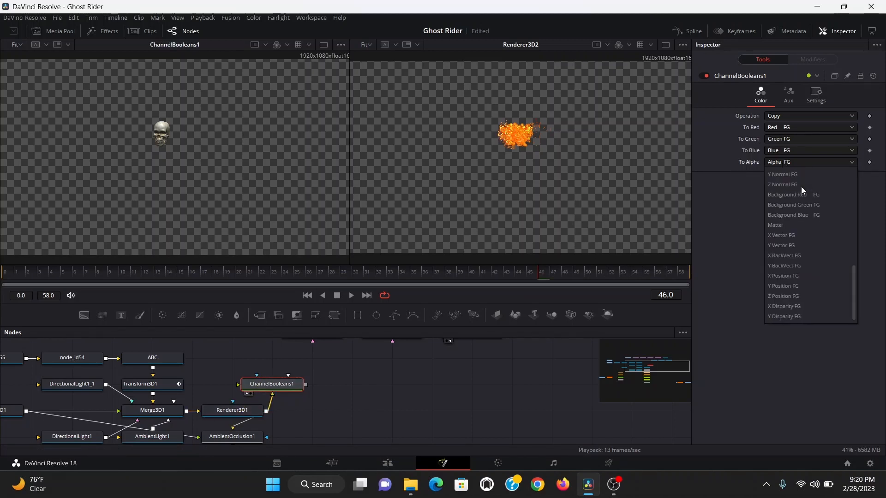
pyautogui.click(784, 297)
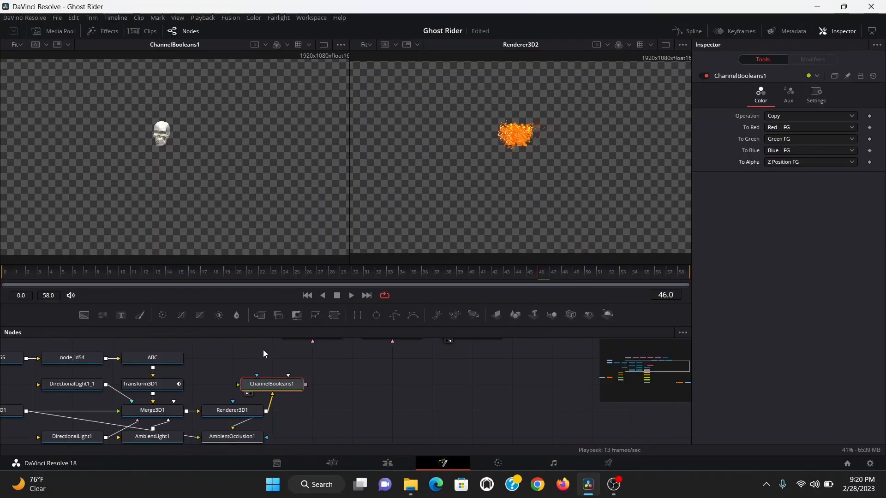
# - Add a Brightness Contrast after Channel Booleans, setting its Low to -7 and lowering its High
pyautogui.hotkey('shift', 'space')
pyautogui.write('bc')
pyautogui.press('Return')
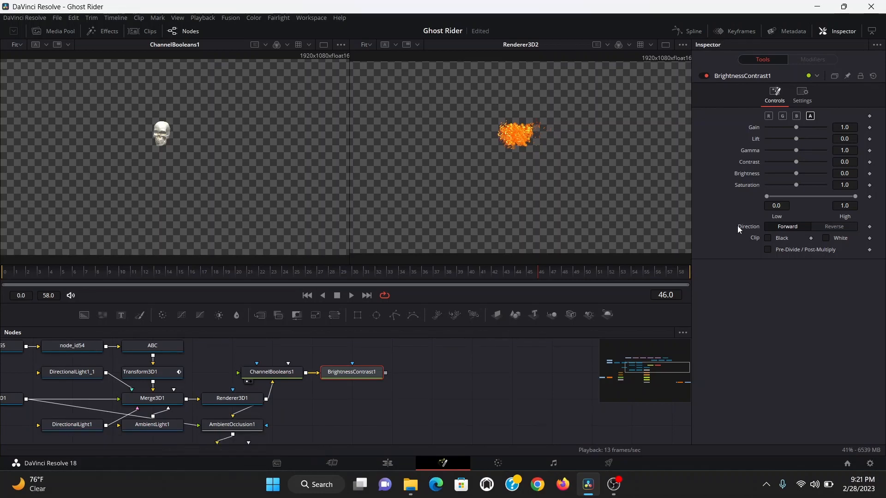
pyautogui.doubleClick(784, 206)
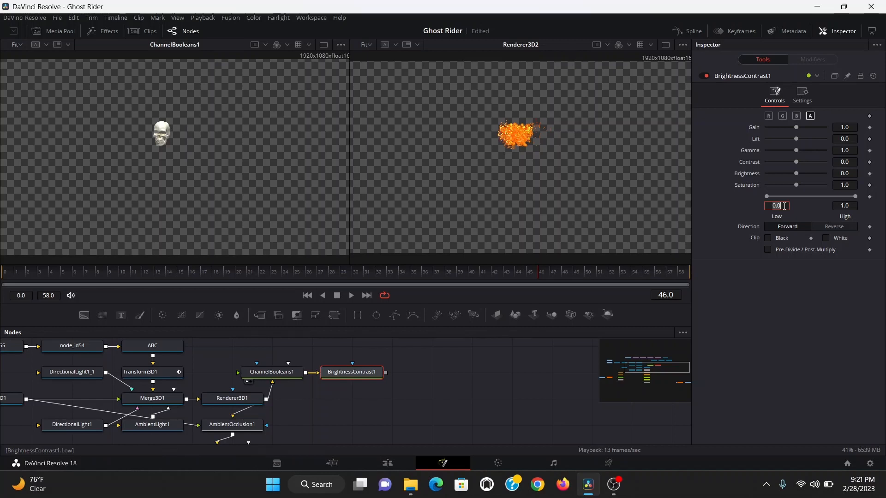
pyautogui.write('-7')
pyautogui.press('Tab')
pyautogui.moveTo(266, 399); pyautogui.dragTo(352, 364)
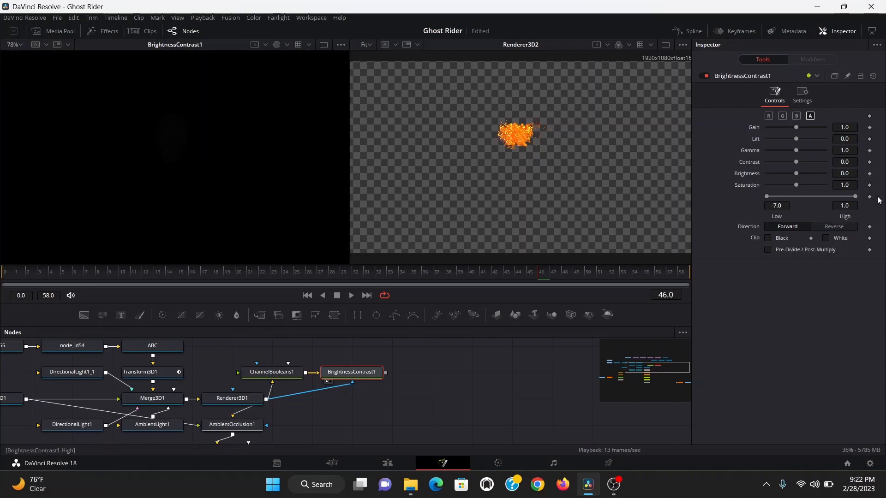
pyautogui.moveTo(855, 197); pyautogui.dragTo(777, 196)
# - Connect the Brightness Contrast as the mask of the flames' renderer and enable Apply Mask Inverted
pyautogui.moveTo(302, 413); pyautogui.dragTo(400, 364)
pyautogui.click(397, 362)
pyautogui.click(815, 121)
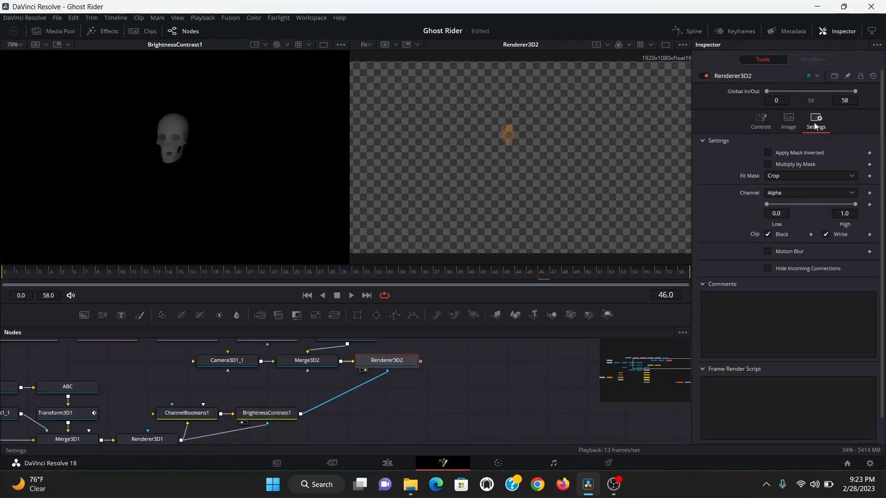
pyautogui.click(768, 153)
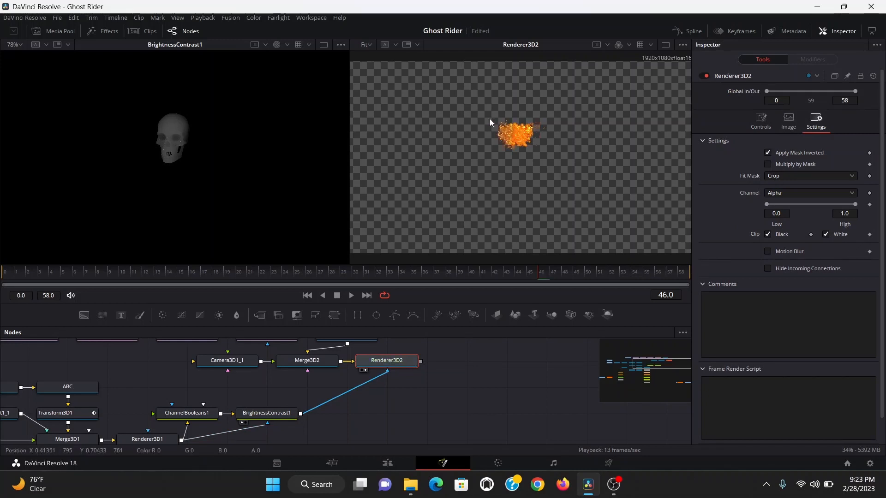
# - Narrow the renderer's mask channel range to about 0.067 low and 0.139 high
pyautogui.scroll(2, 489, 118)
pyautogui.scroll(2, 489, 118)
pyautogui.moveTo(831, 206); pyautogui.dragTo(776, 204)
# - Add a Vector Motion Blur after the flames' renderer
pyautogui.hotkey('shift', 'space')
pyautogui.write('vb')
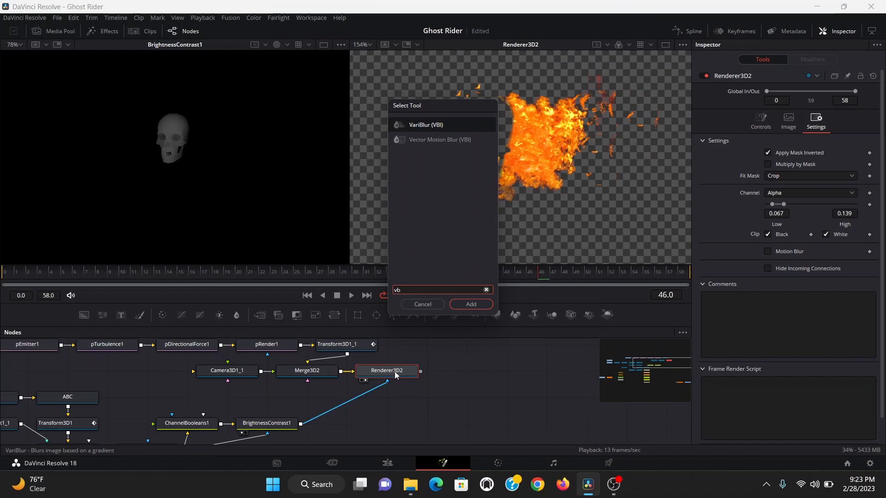
pyautogui.press('Down')
pyautogui.press('Return')
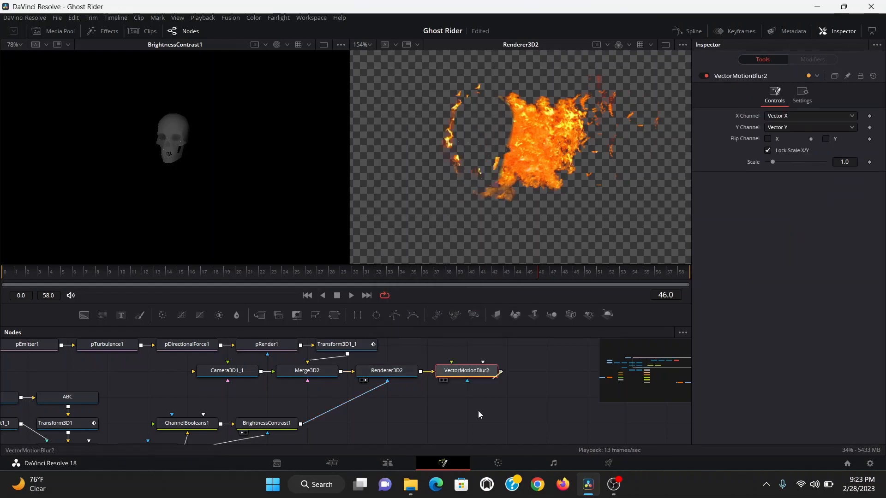
# - Set the apply mode of the merge combining flames and footage to Screen
pyautogui.scroll(-5, 478, 414)
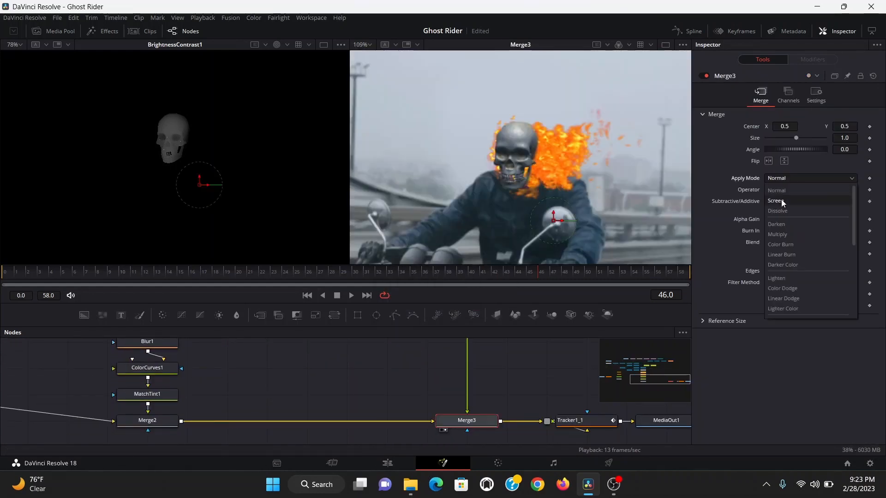
pyautogui.click(784, 199)
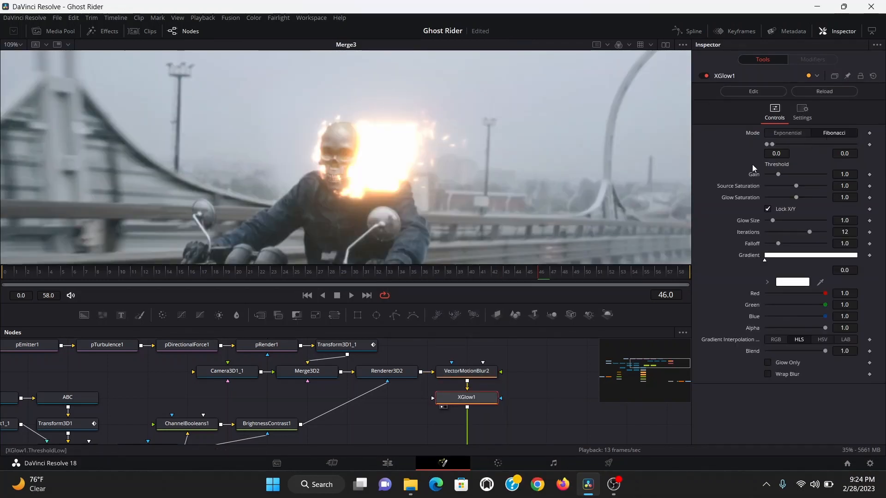
# - Raise the XGlow threshold to about 0.8 and add a Brightness Contrast after the glow
pyautogui.moveTo(767, 145); pyautogui.dragTo(796, 144)
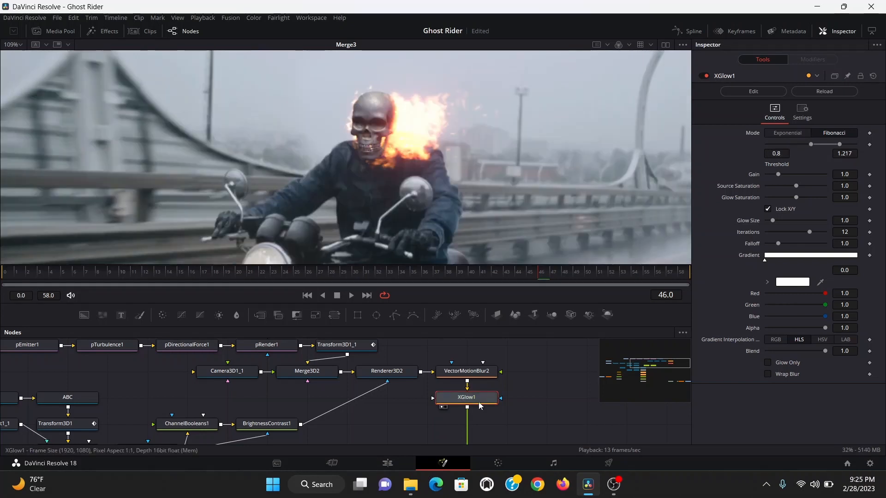
pyautogui.hotkey('shift', 'space')
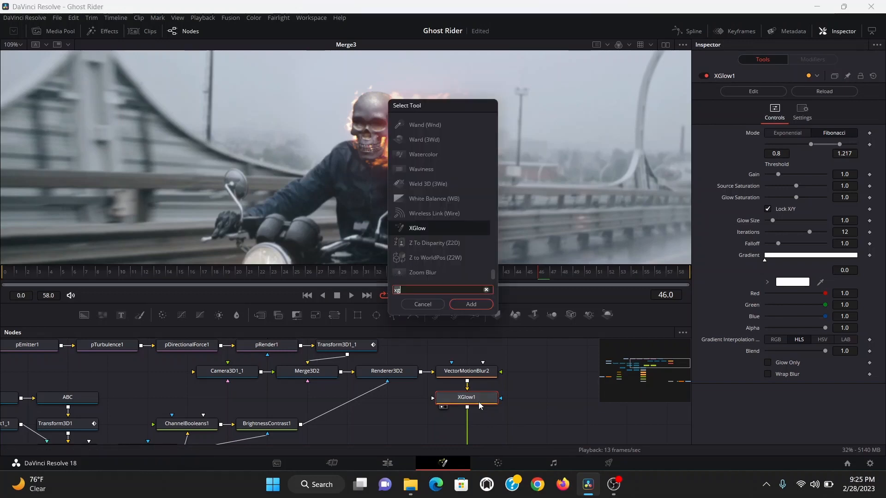
pyautogui.write('bri')
pyautogui.press('Return')
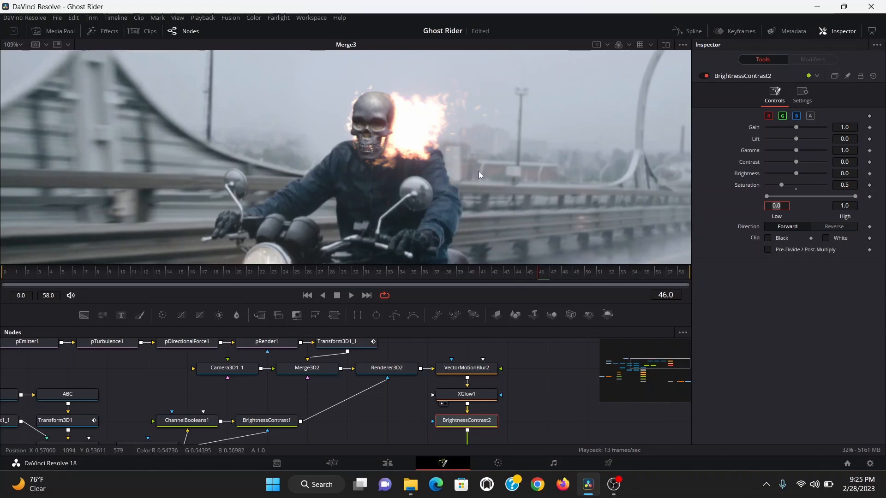
pyautogui.scroll(-3, 478, 174)
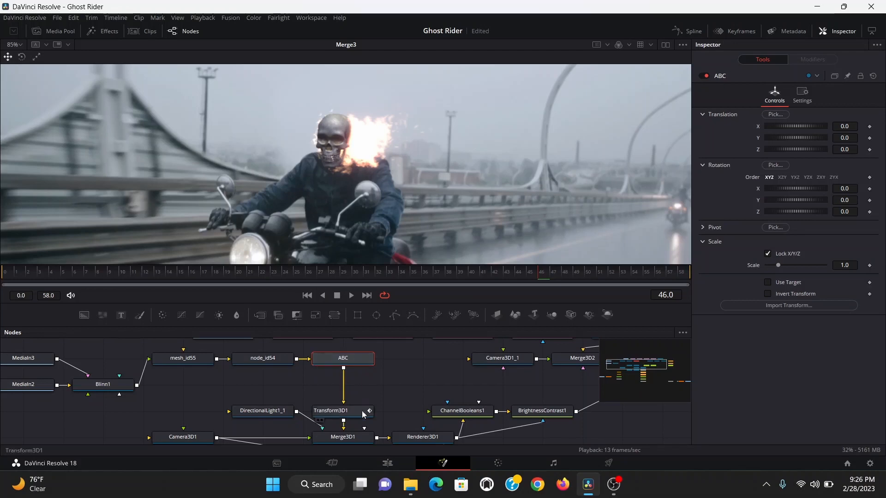
# - Insert a Merge 3D after the skull's ABC node and show it in the first viewer
pyautogui.hotkey('shift', 'space')
pyautogui.write('3mg')
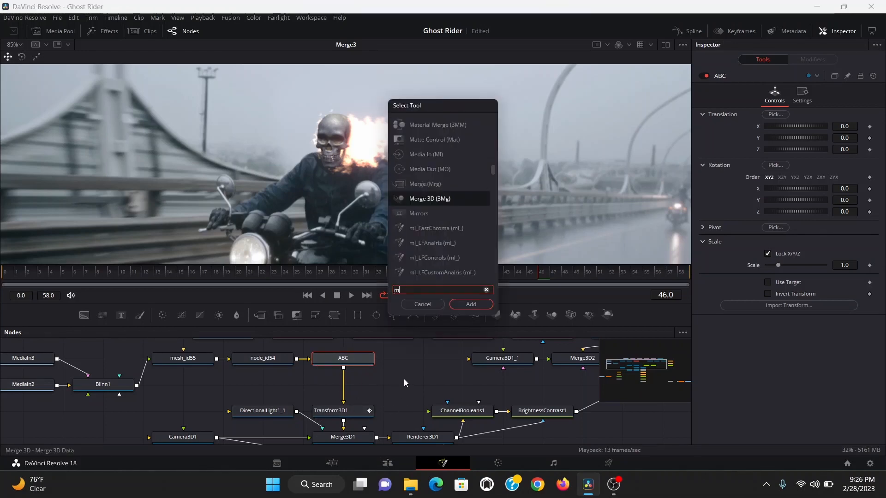
pyautogui.press('Return')
pyautogui.press('1')
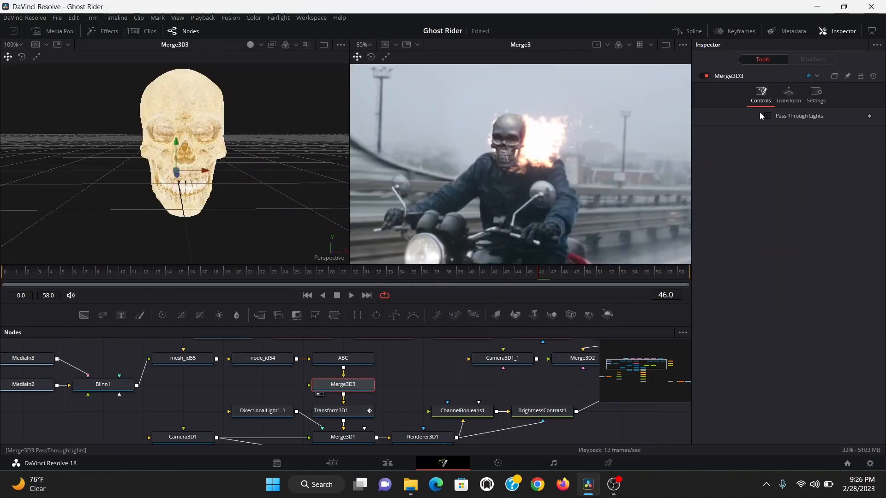
# - Add a Spot Light, connect it to the skull's Merge 3D, and enable scene lighting in the 3D viewer
pyautogui.click(251, 45)
pyautogui.click(255, 395)
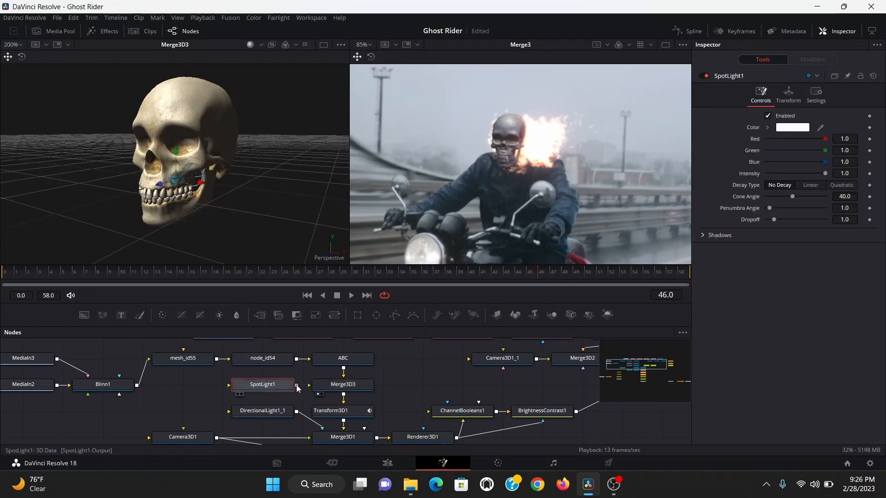
pyautogui.moveTo(296, 384); pyautogui.dragTo(343, 385)
pyautogui.moveTo(197, 231); pyautogui.dragTo(161, 228)
pyautogui.moveTo(146, 178); pyautogui.dragTo(285, 174)
# - Enable Use Target on the spot light and position its target and the light above and behind the skull
pyautogui.click(788, 94)
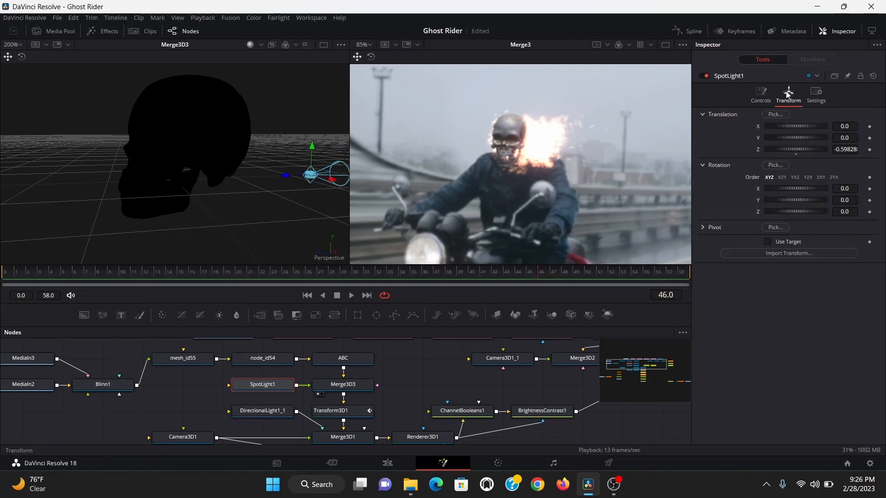
pyautogui.click(768, 242)
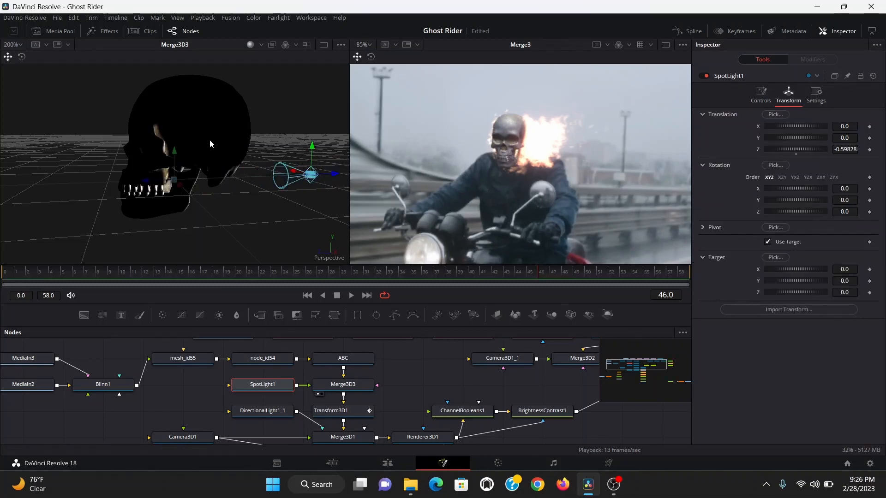
pyautogui.moveTo(175, 155); pyautogui.dragTo(184, 109)
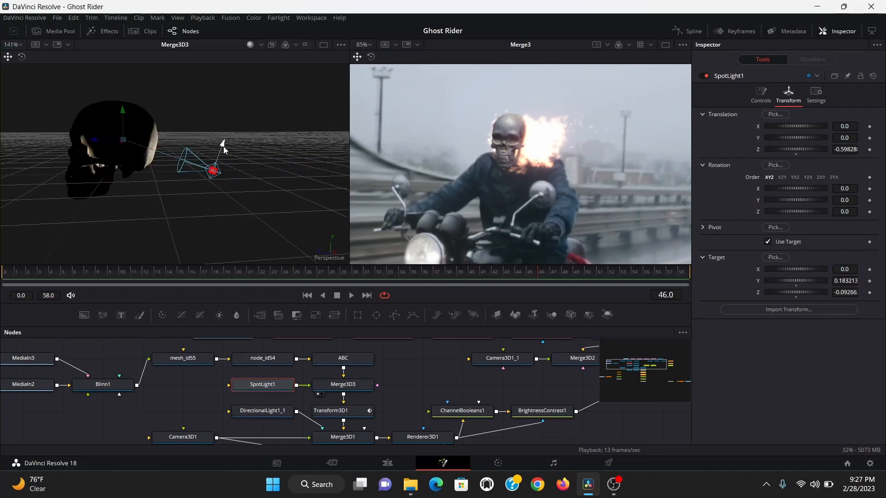
pyautogui.moveTo(224, 149); pyautogui.dragTo(231, 88)
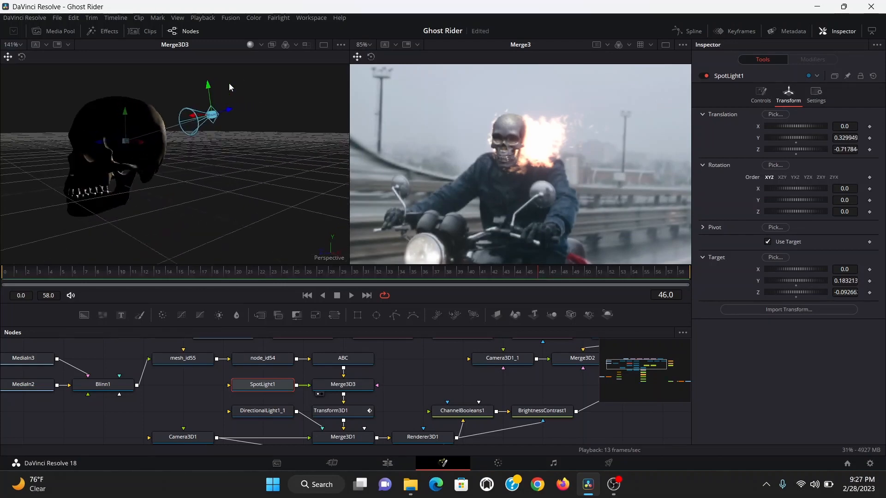
# - Set the spot light's color to orange, hue about 0.096 at full saturation
pyautogui.click(761, 95)
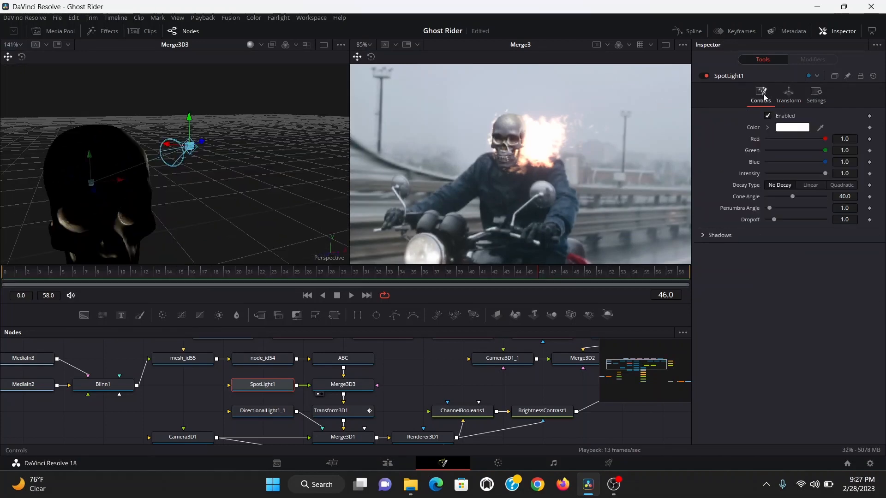
pyautogui.click(845, 127)
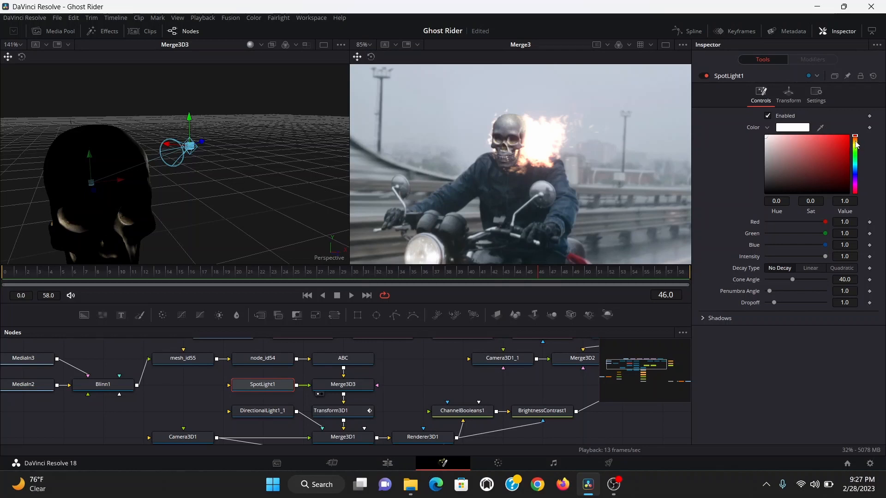
pyautogui.click(855, 141)
pyautogui.moveTo(837, 160); pyautogui.dragTo(853, 131)
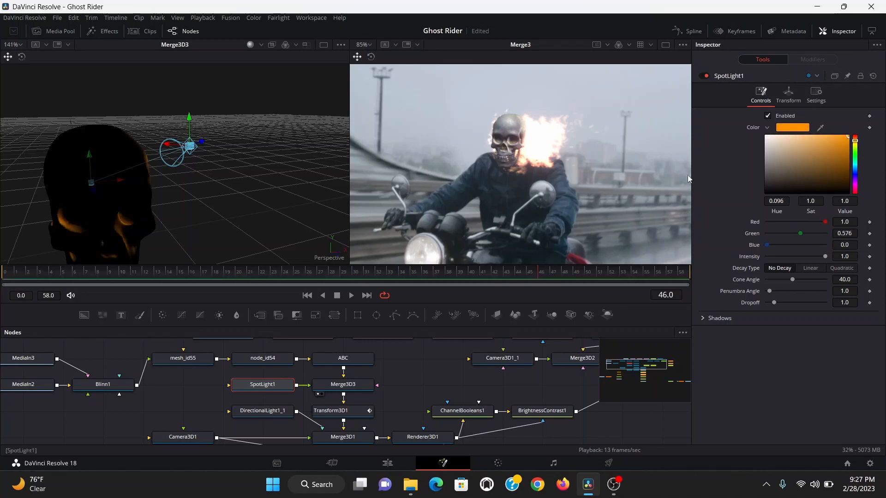
# - Set the spot light's cone angle to 90 and its penumbra angle to 20
pyautogui.moveTo(791, 281); pyautogui.dragTo(869, 284)
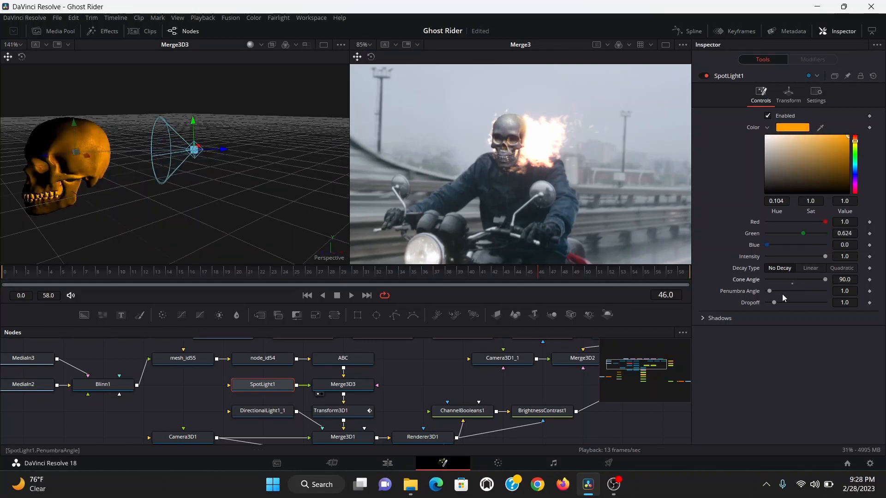
pyautogui.moveTo(769, 292); pyautogui.dragTo(881, 299)
pyautogui.click(855, 256)
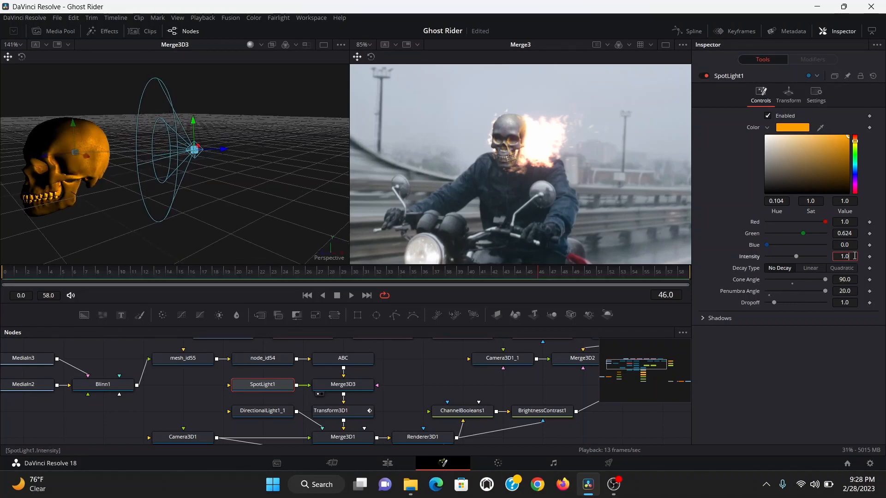
pyautogui.press('Return')
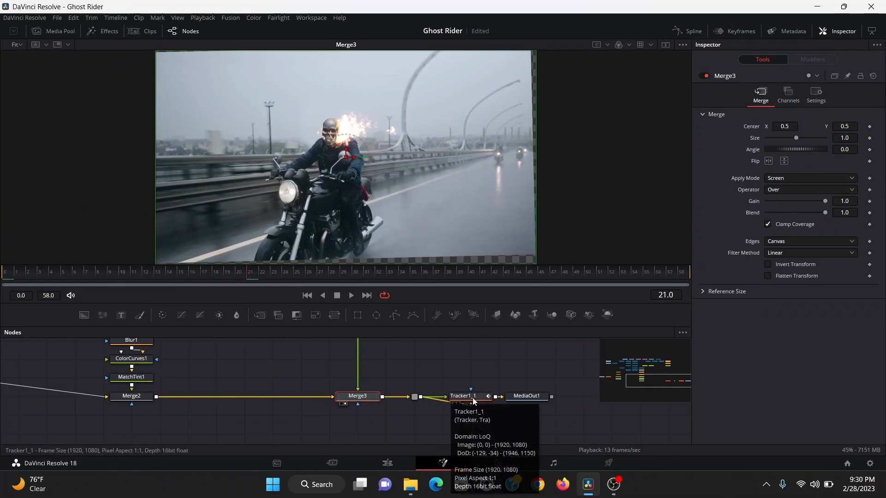
# - View the final tracker's output and add a Brightness Contrast node right after it
pyautogui.click(472, 397)
pyautogui.press('1')
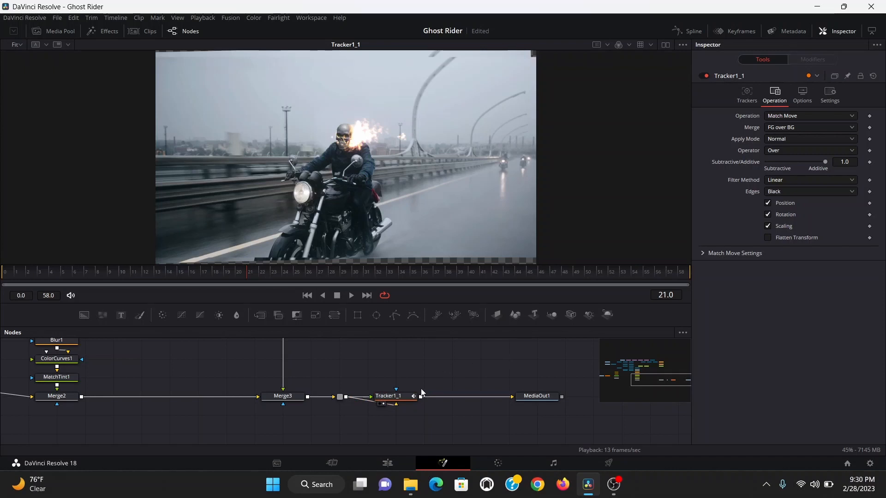
pyautogui.click(413, 397)
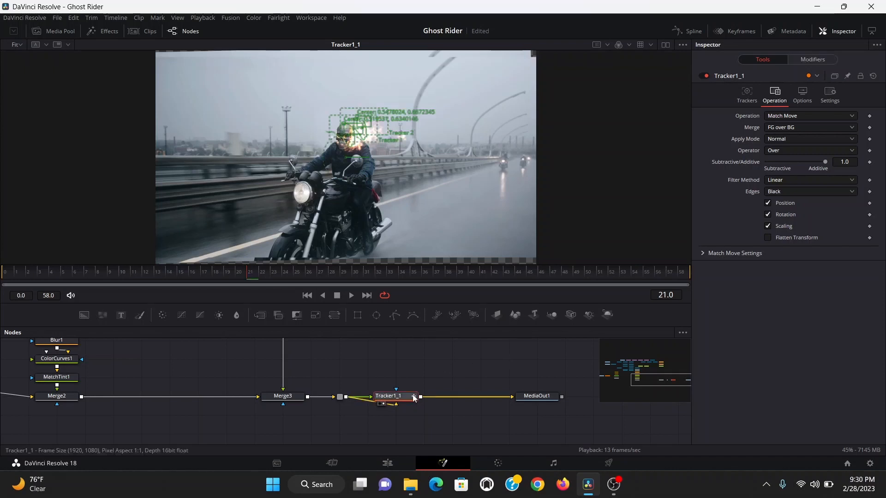
pyautogui.hotkey('shift', 'space')
pyautogui.write('bc')
pyautogui.press('Return')
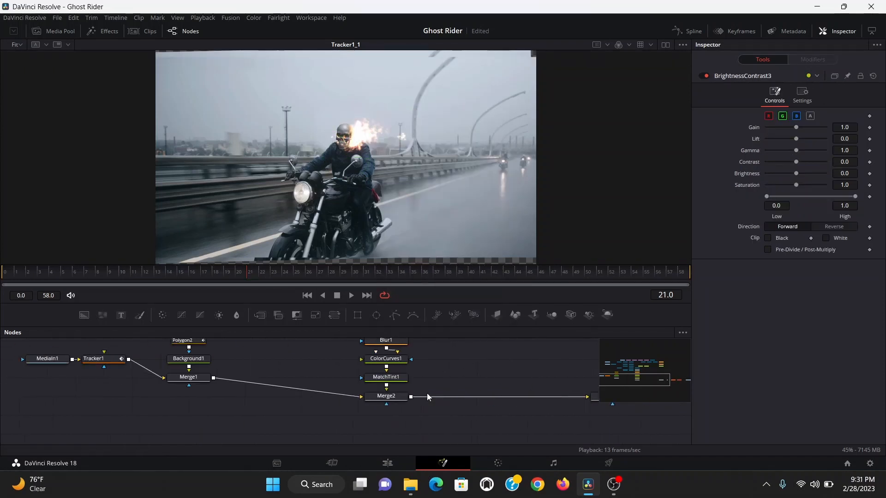
# - Paste a copy of the footage MediaIn, connect it as the Brightness Contrast's mask, and enable Multiply by Mask
pyautogui.click(87, 364)
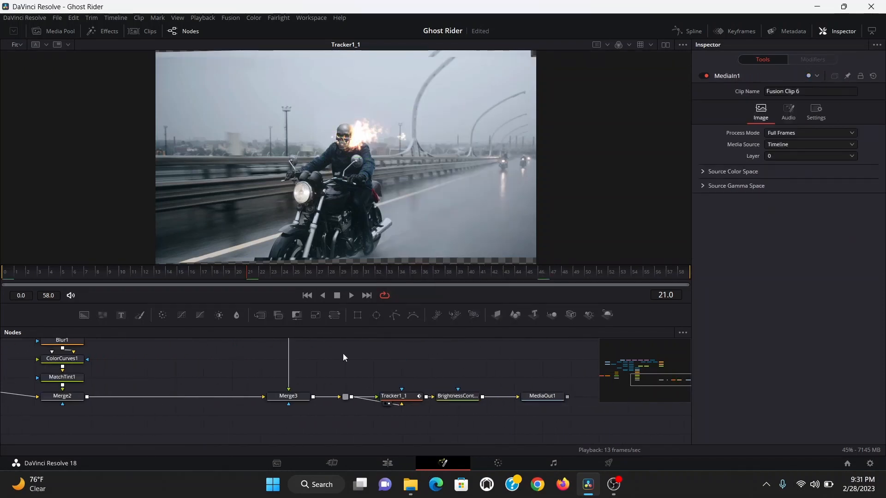
pyautogui.hotkey('ctrl', 'v')
pyautogui.moveTo(482, 378); pyautogui.dragTo(475, 393)
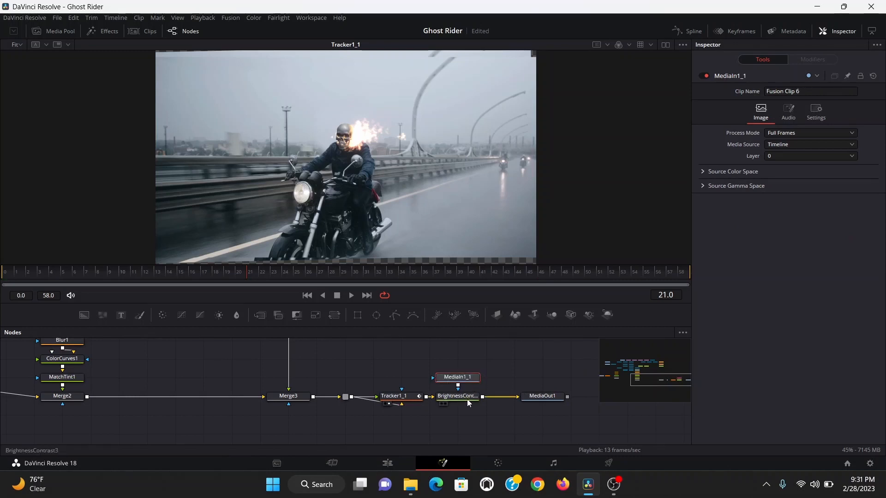
pyautogui.click(467, 399)
pyautogui.click(802, 95)
pyautogui.click(768, 178)
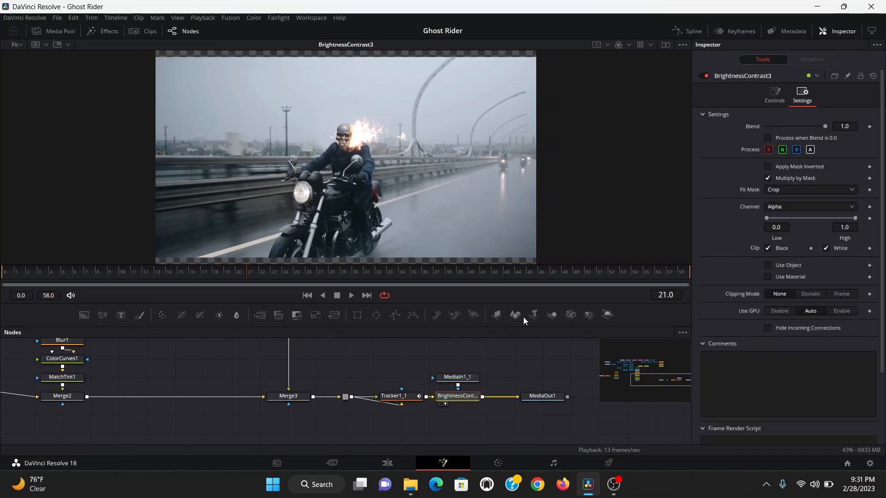